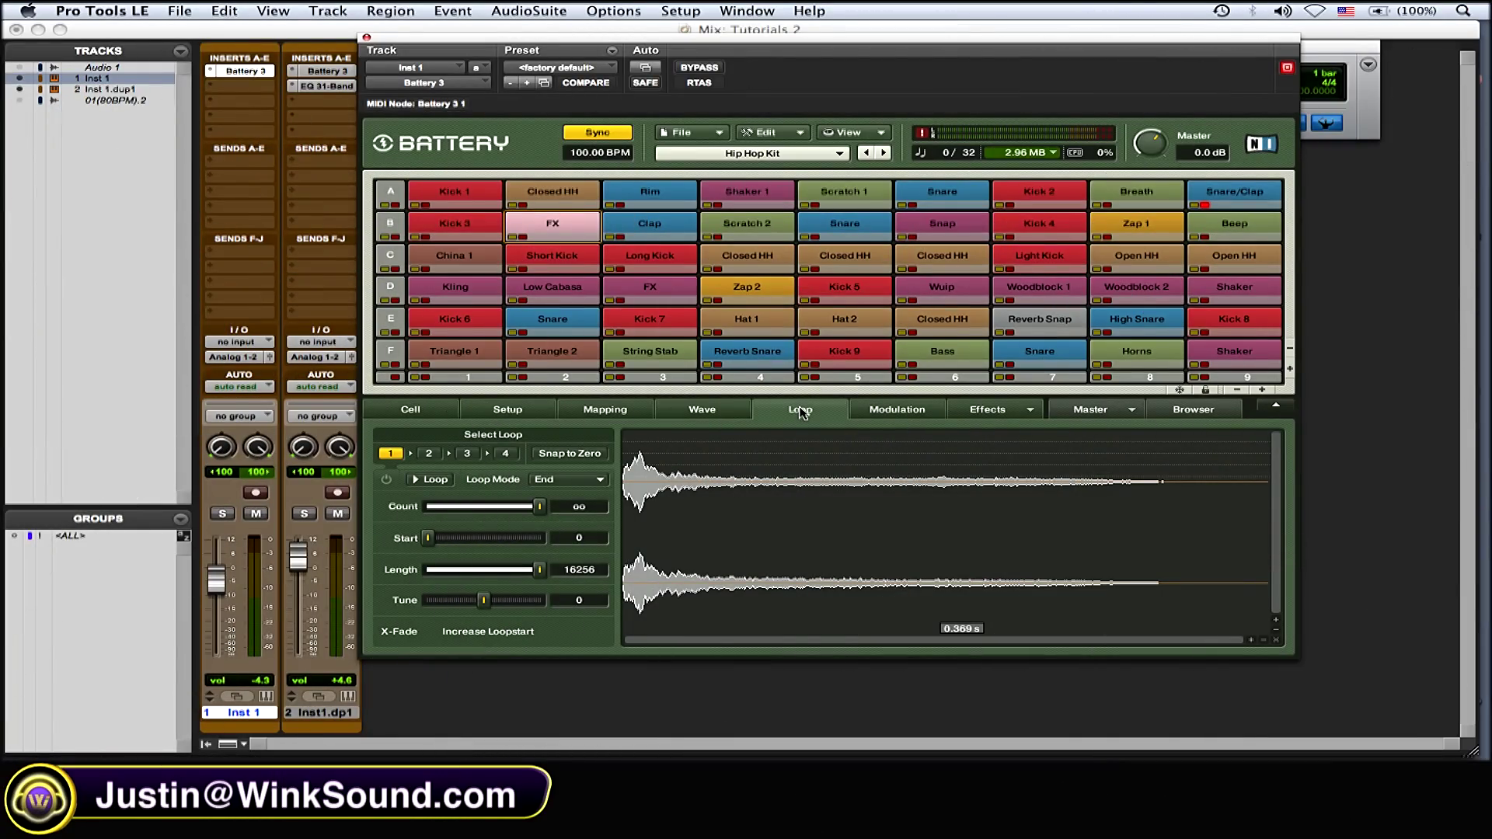
{"action": "left_click", "coordinate": [762, 359]}
{"action": "left_click", "coordinate": [848, 355]}
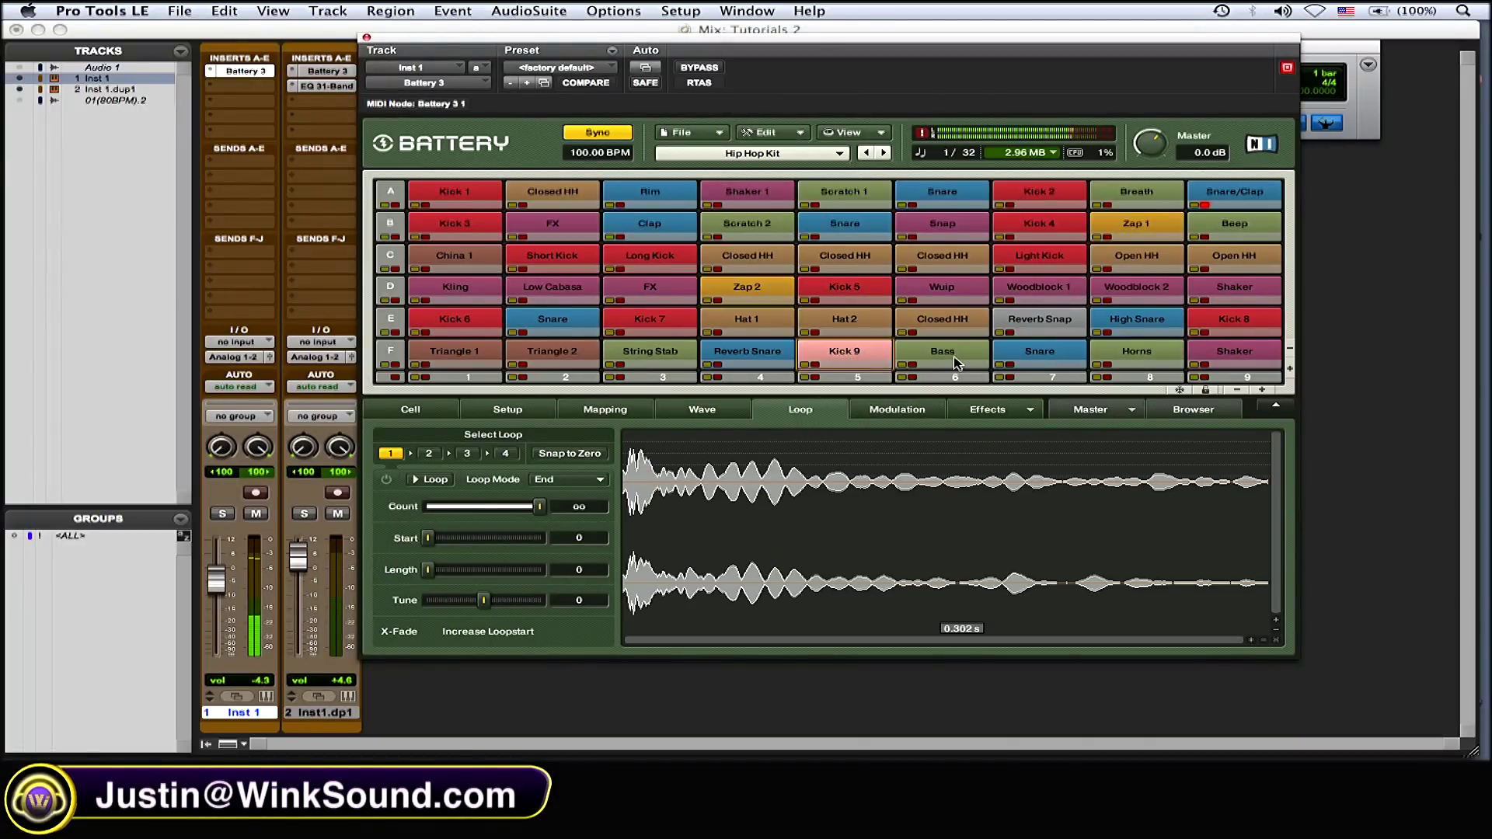
{"action": "left_click", "coordinate": [943, 355]}
{"action": "left_click", "coordinate": [1057, 357]}
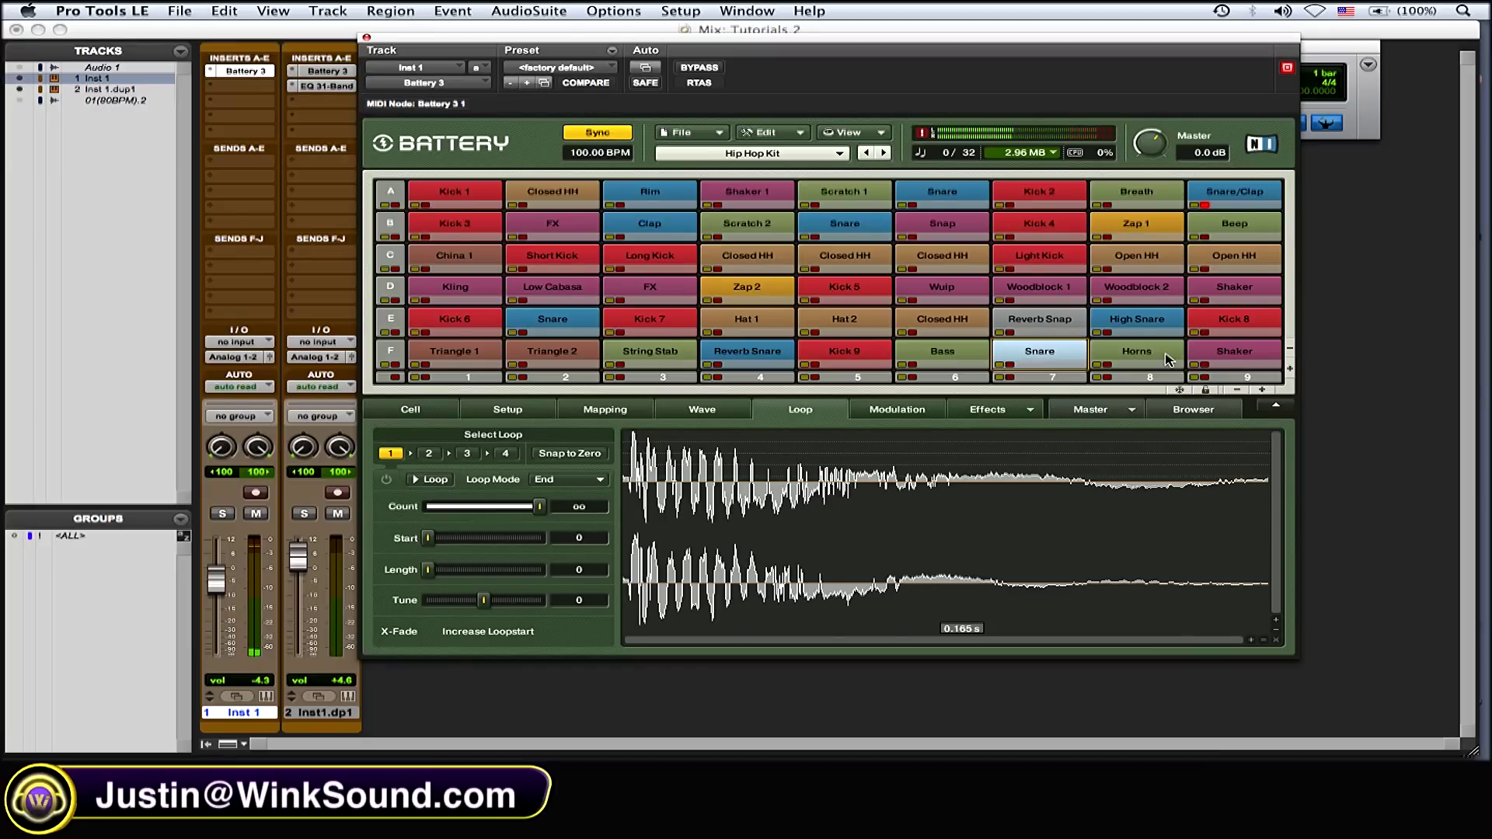
{"action": "left_click", "coordinate": [1137, 356]}
{"action": "left_click", "coordinate": [1049, 356]}
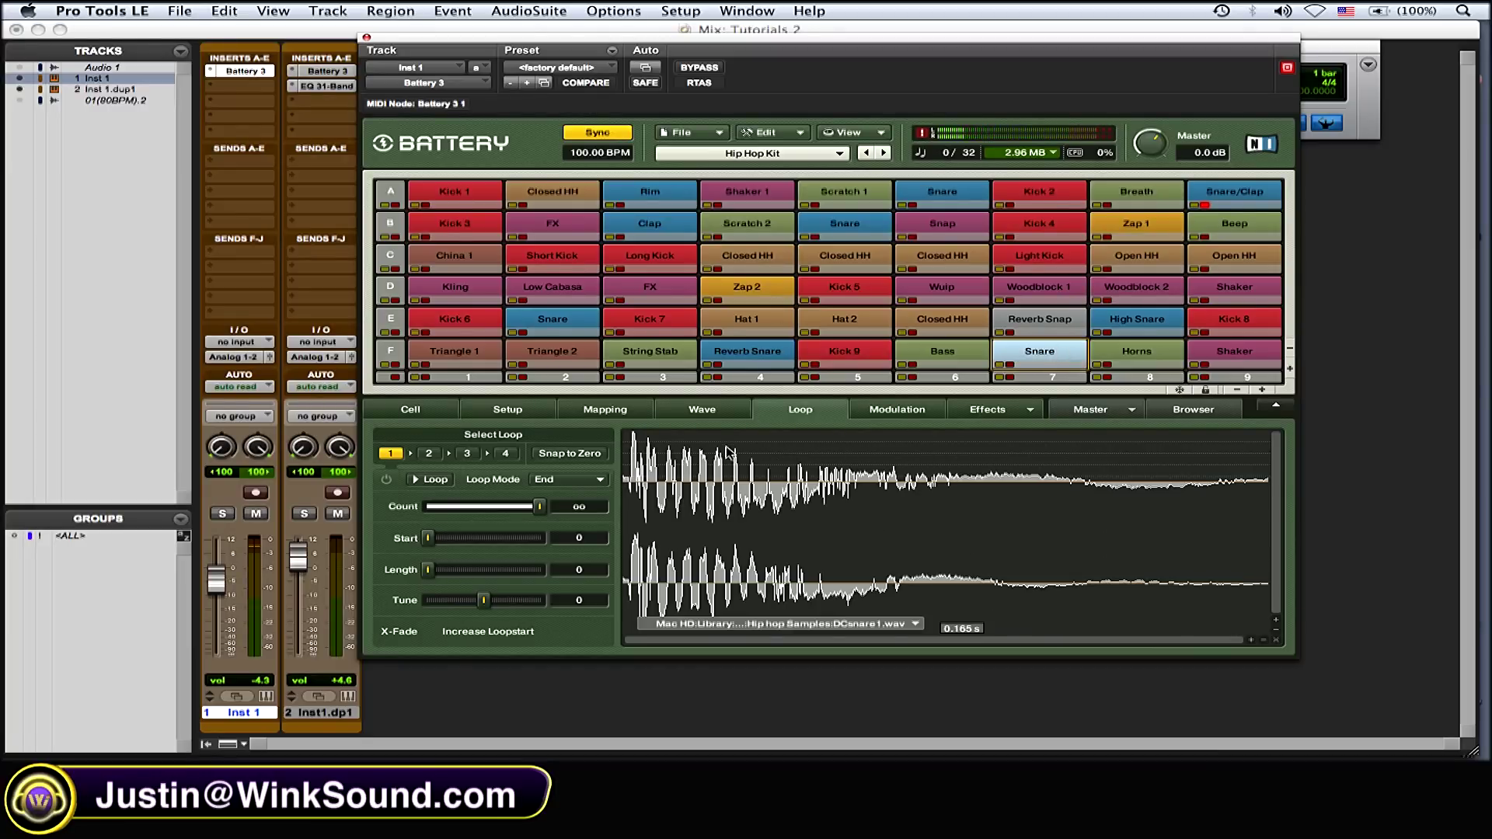
{"action": "left_click", "coordinate": [550, 223]}
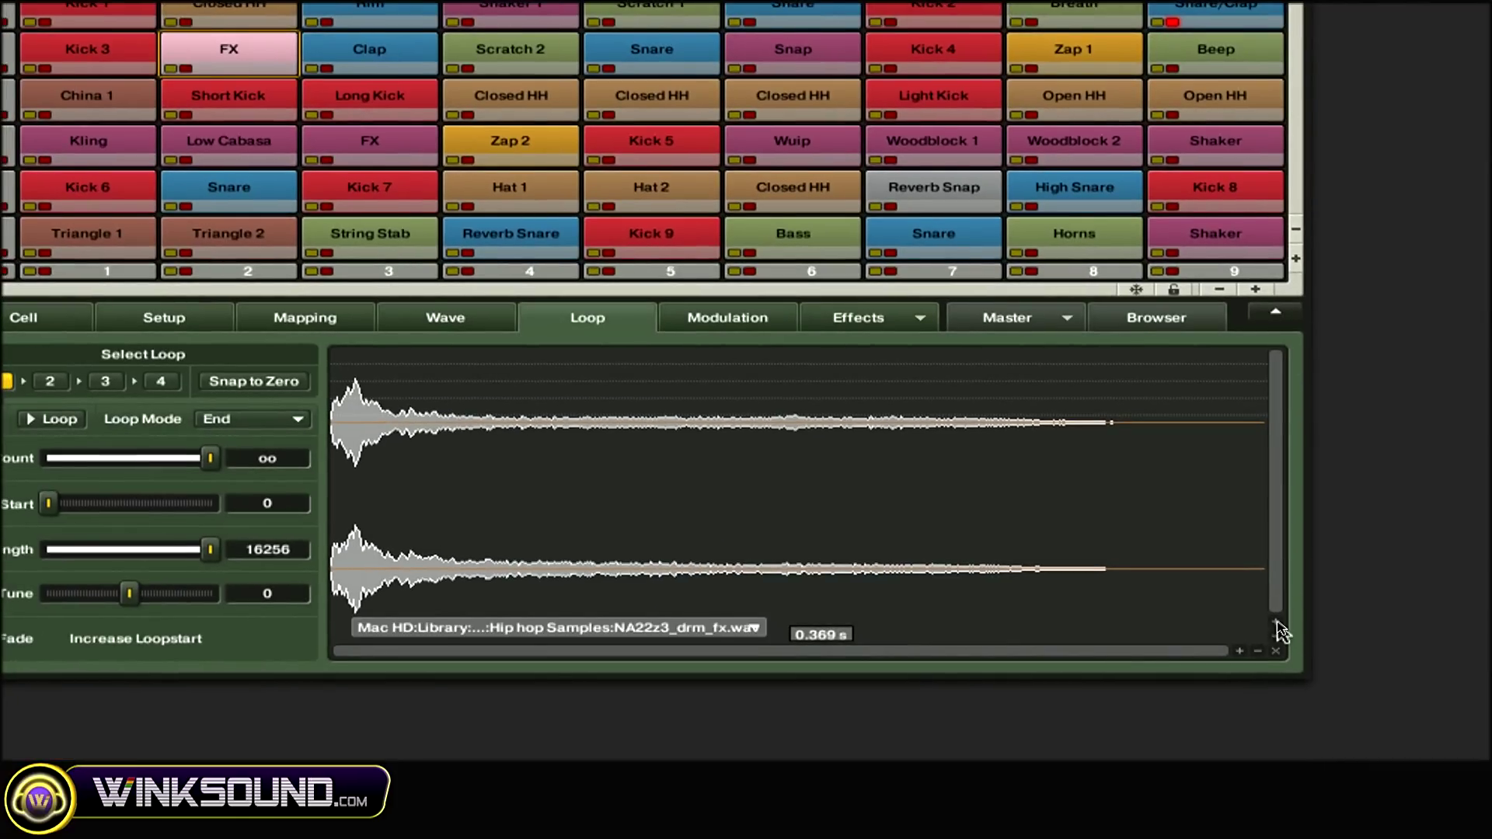
{"action": "scroll", "coordinate": [1279, 628], "scroll_direction": "up", "scroll_amount": 5}
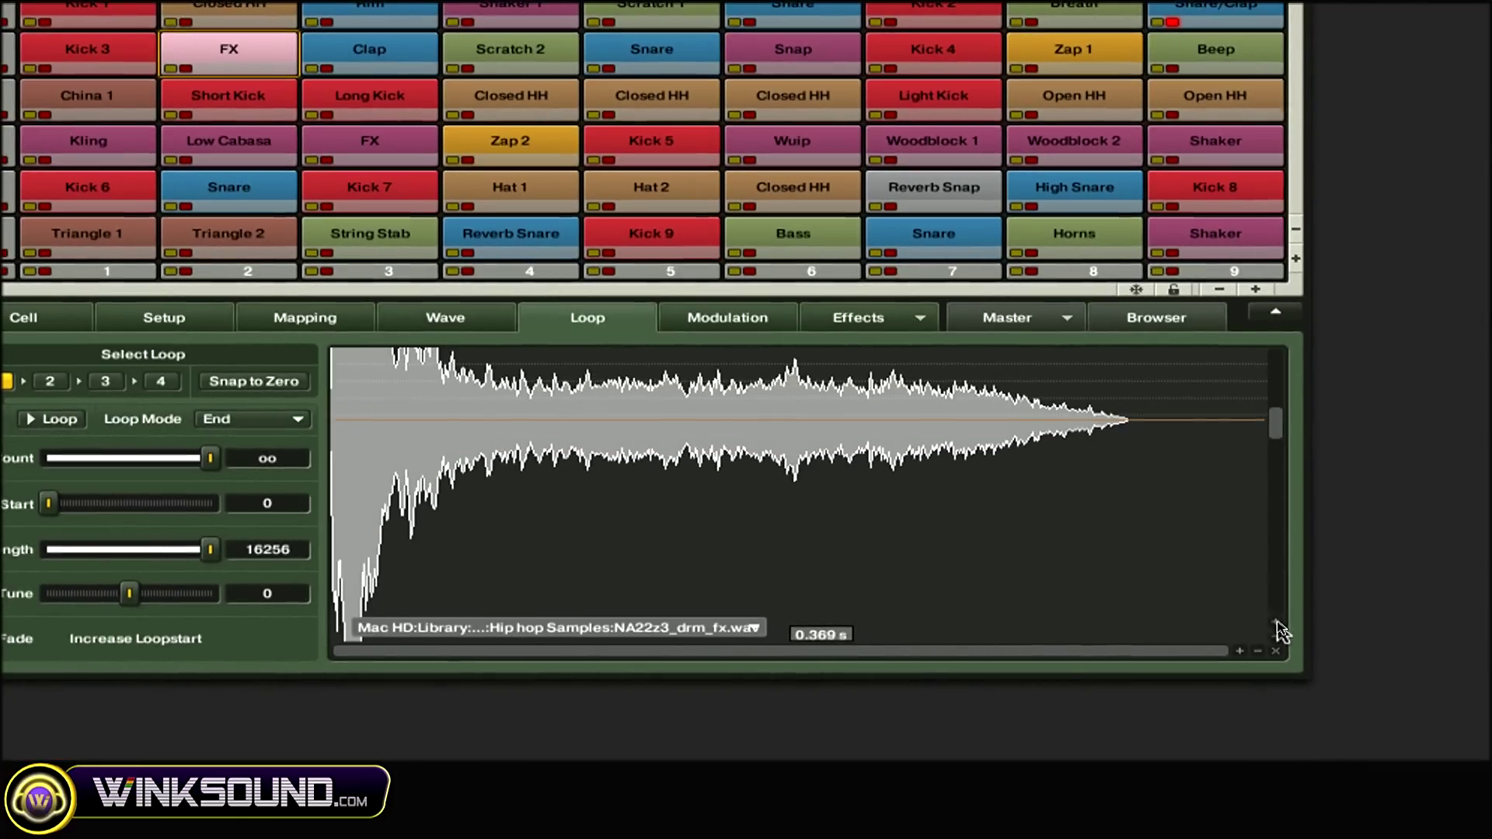
{"action": "scroll", "coordinate": [1280, 628], "scroll_direction": "down", "scroll_amount": 5}
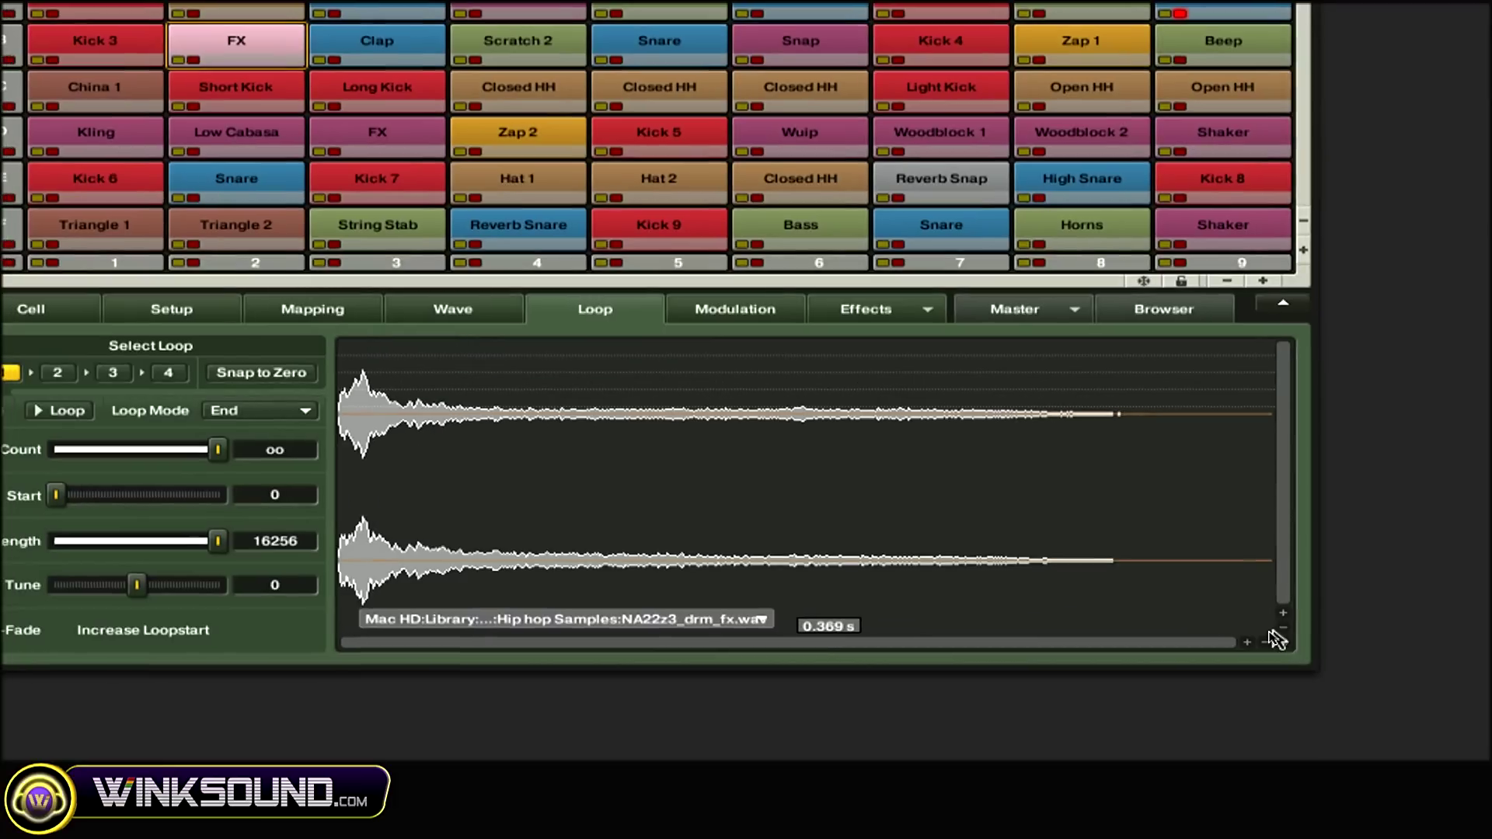
{"action": "scroll", "coordinate": [1240, 643], "scroll_direction": "up", "scroll_amount": 5}
{"action": "scroll", "coordinate": [1254, 637], "scroll_direction": "up", "scroll_amount": 2}
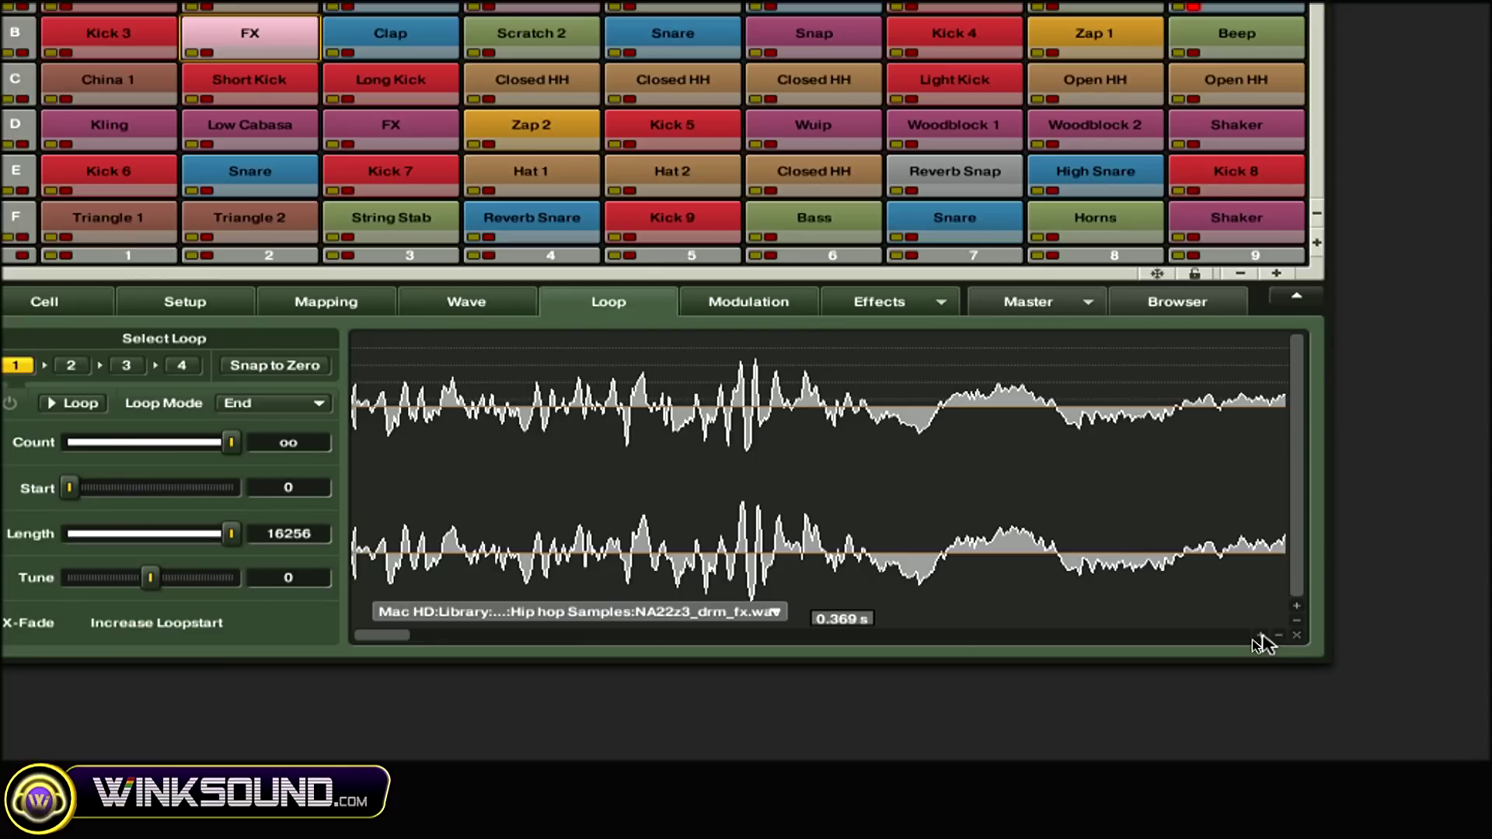
{"action": "scroll", "coordinate": [1275, 637], "scroll_direction": "down", "scroll_amount": 7}
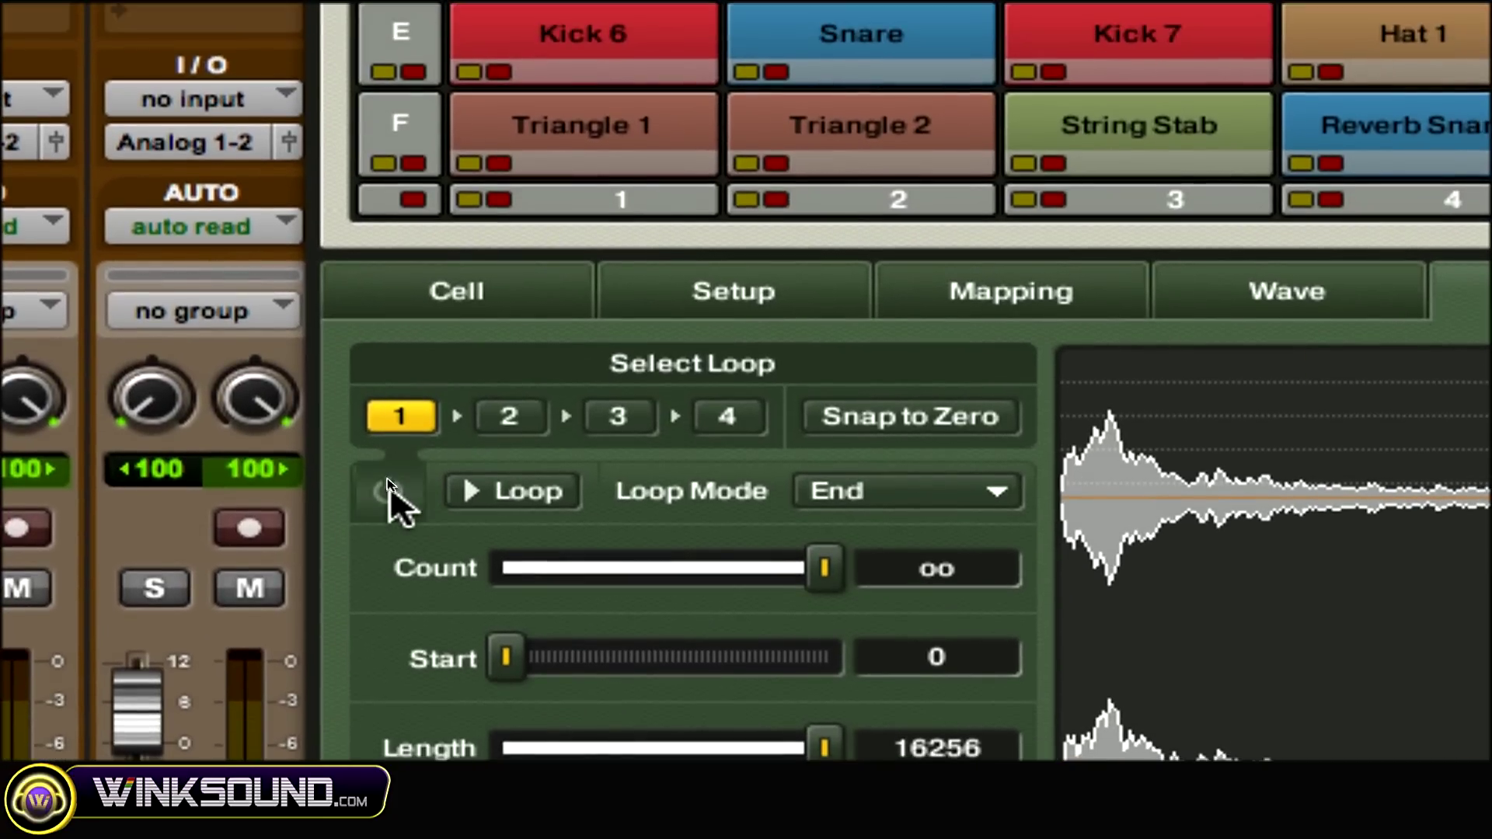
- Enable Loop 1 on the FX sample, after briefly trying Loop 2 and toggling the loop preview
{"action": "left_click", "coordinate": [399, 463]}
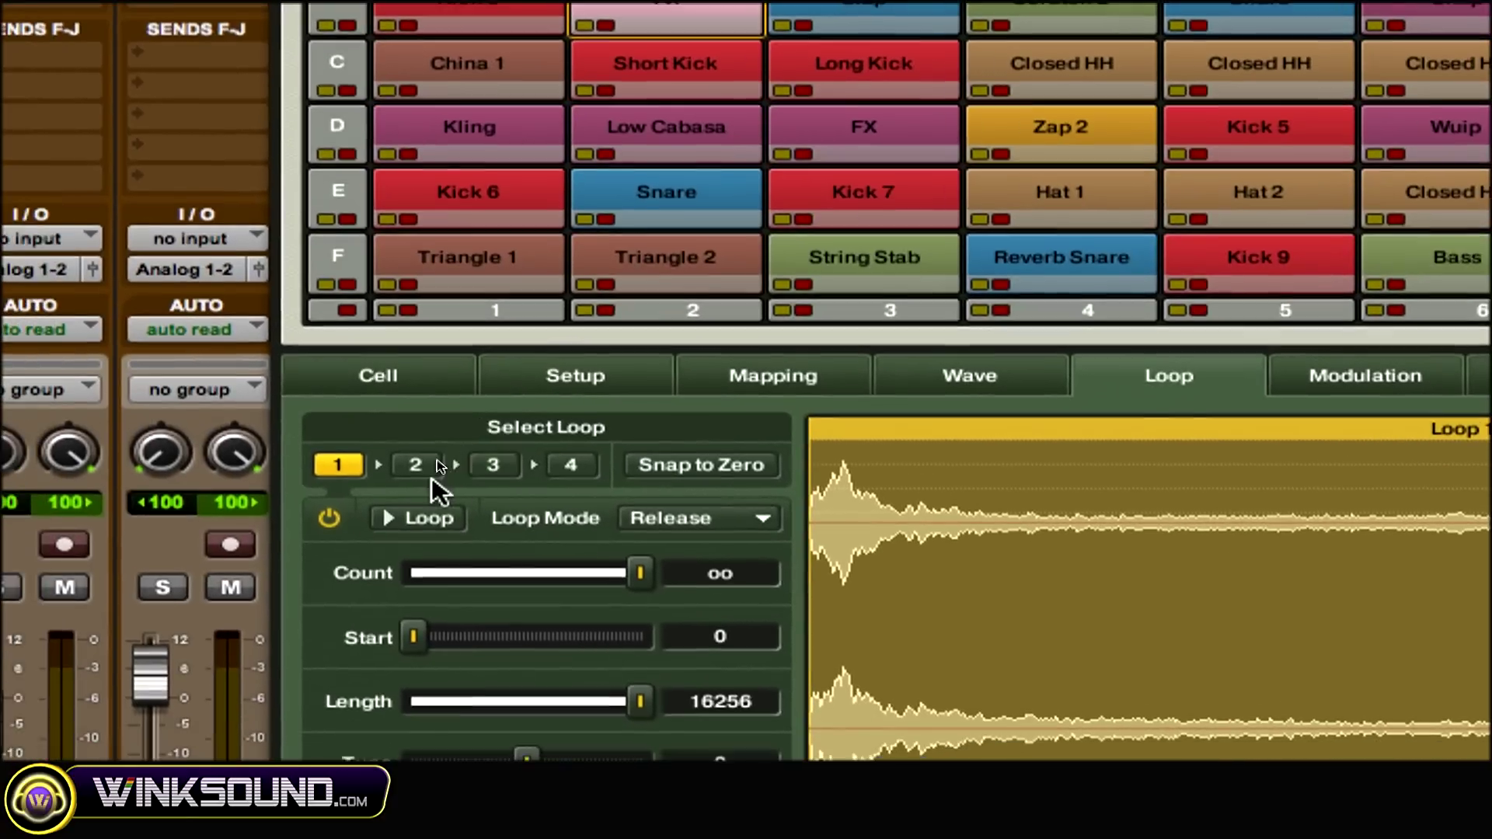
{"action": "left_click", "coordinate": [433, 466]}
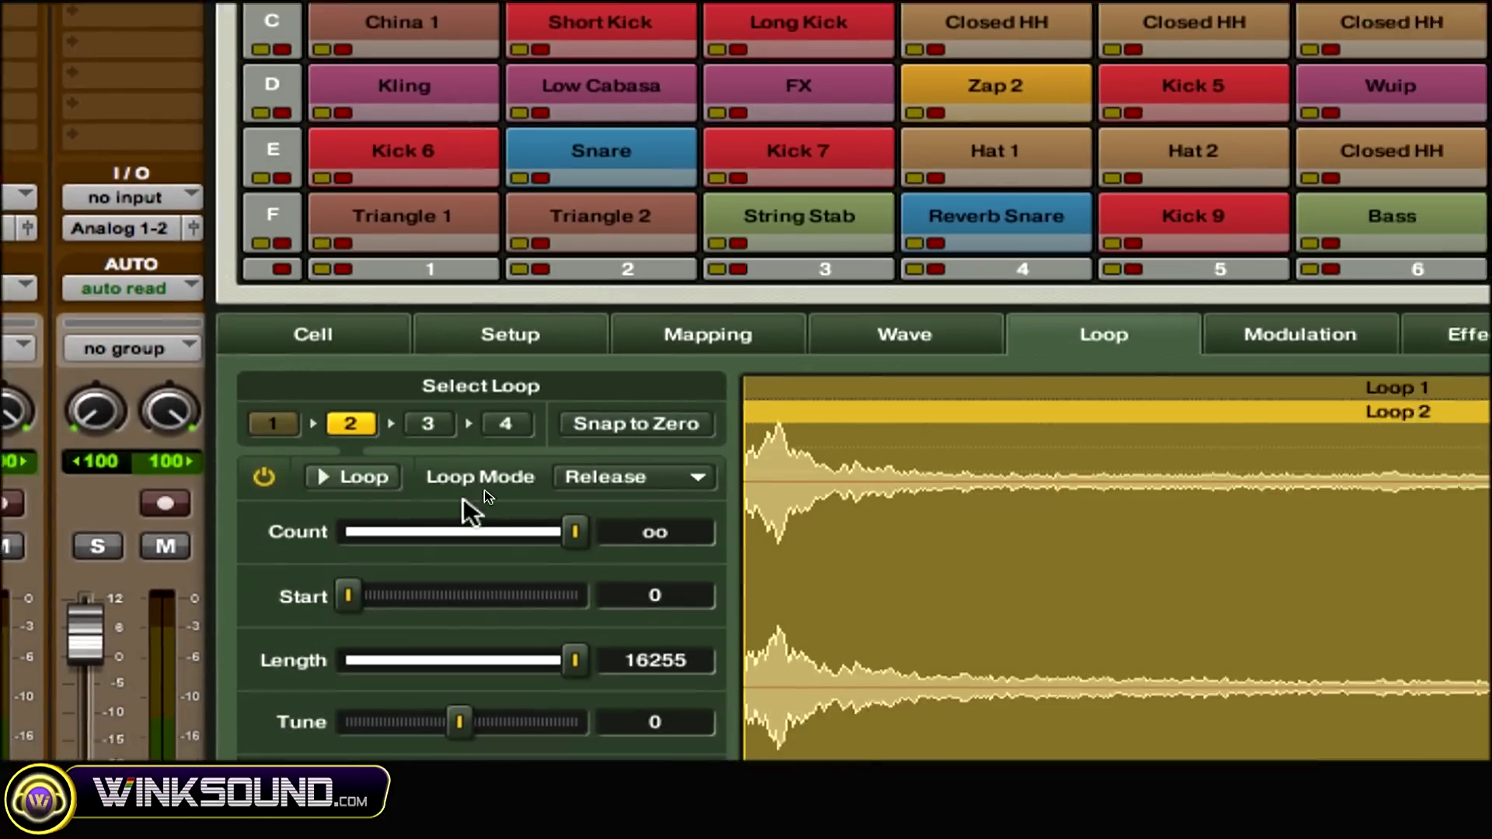
{"action": "left_click", "coordinate": [264, 477]}
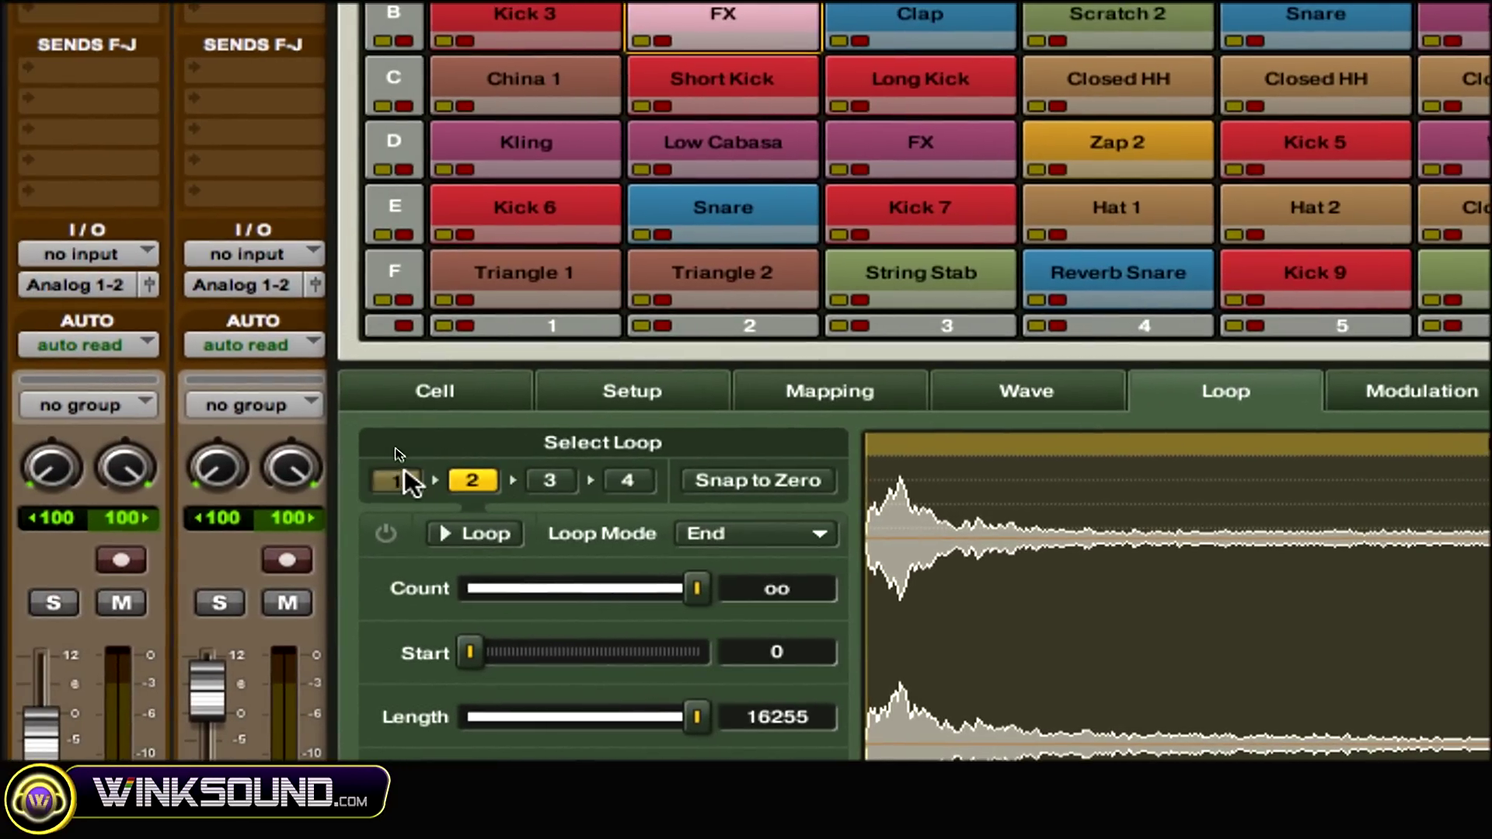
{"action": "left_click", "coordinate": [354, 474]}
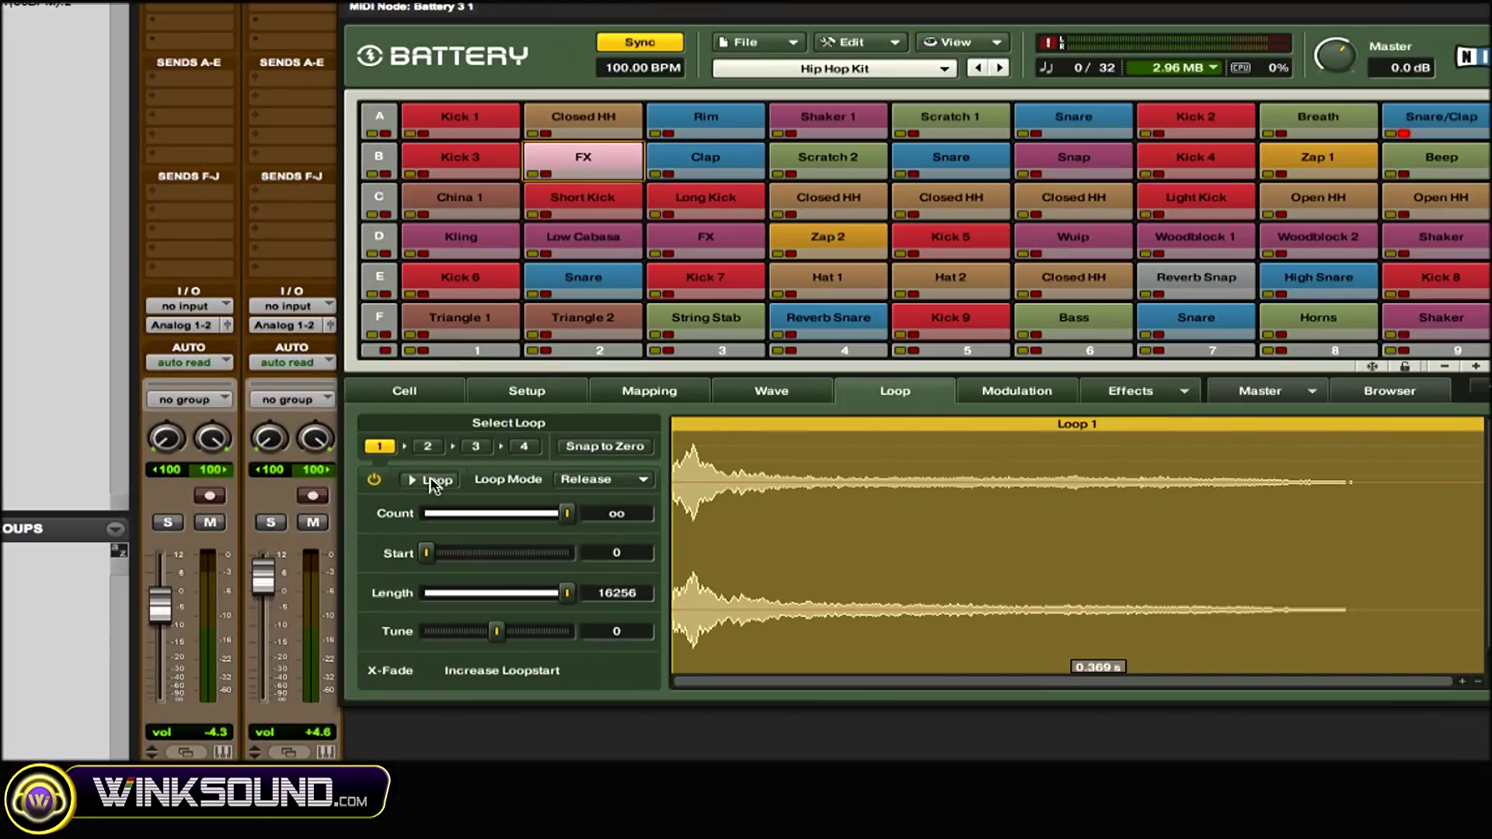
{"action": "left_click", "coordinate": [433, 481]}
{"action": "left_click", "coordinate": [433, 481]}
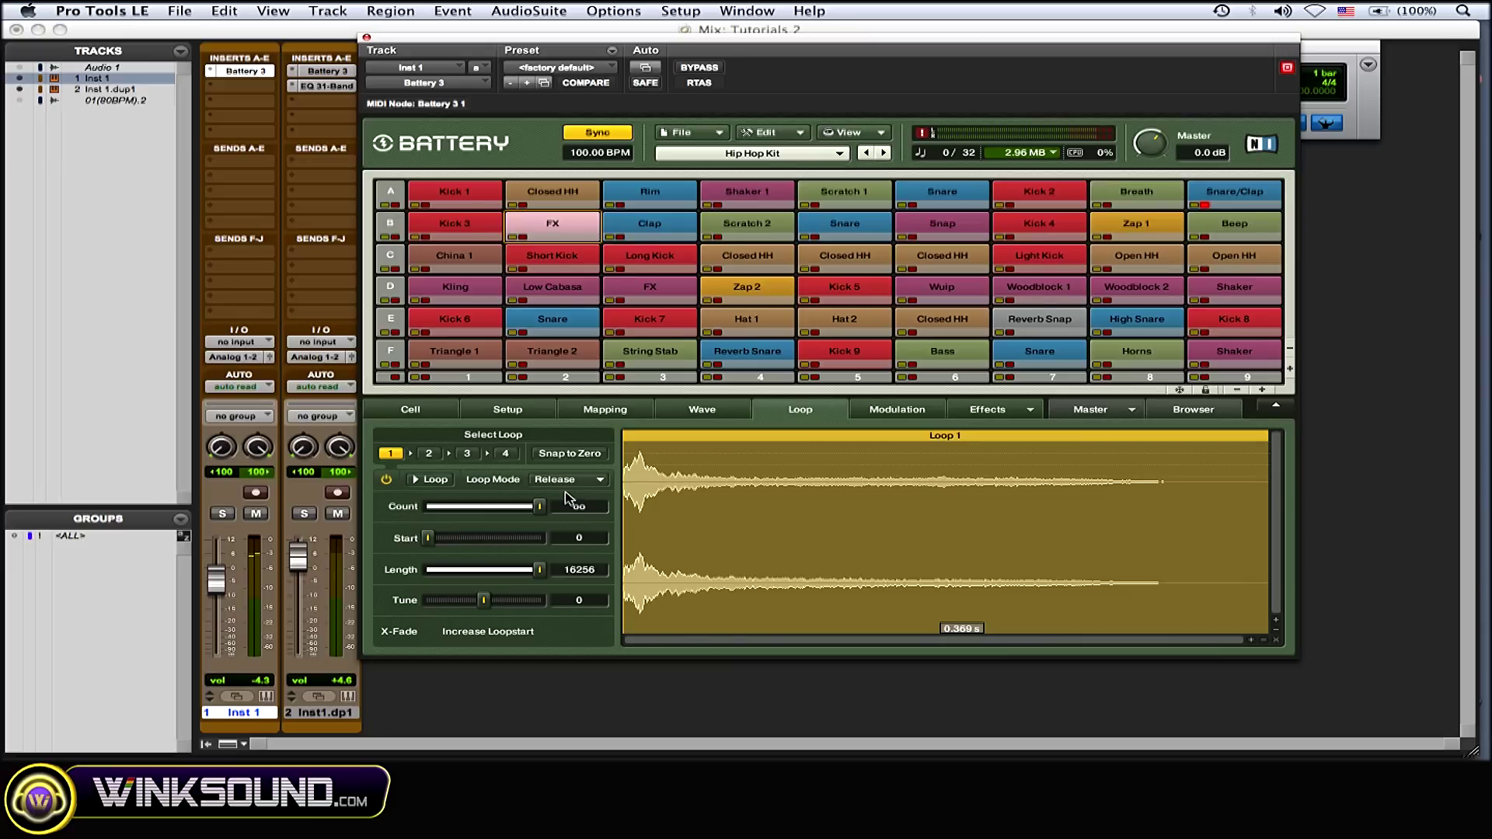
{"action": "left_click", "coordinate": [589, 482]}
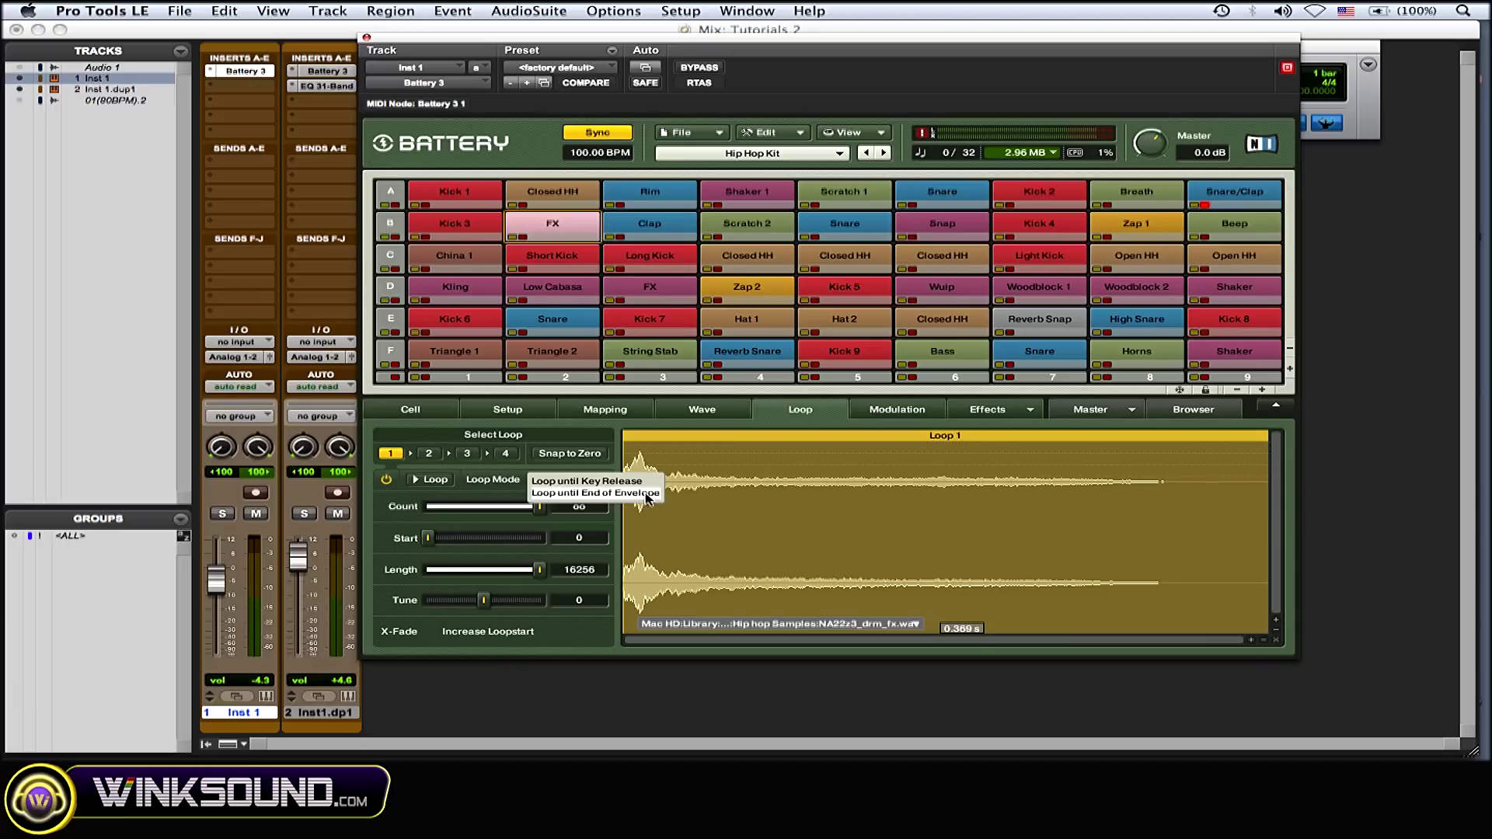
- Set Loop 1 to Loop until Key Release and lower its Count from infinite to 6
{"action": "left_click", "coordinate": [606, 483]}
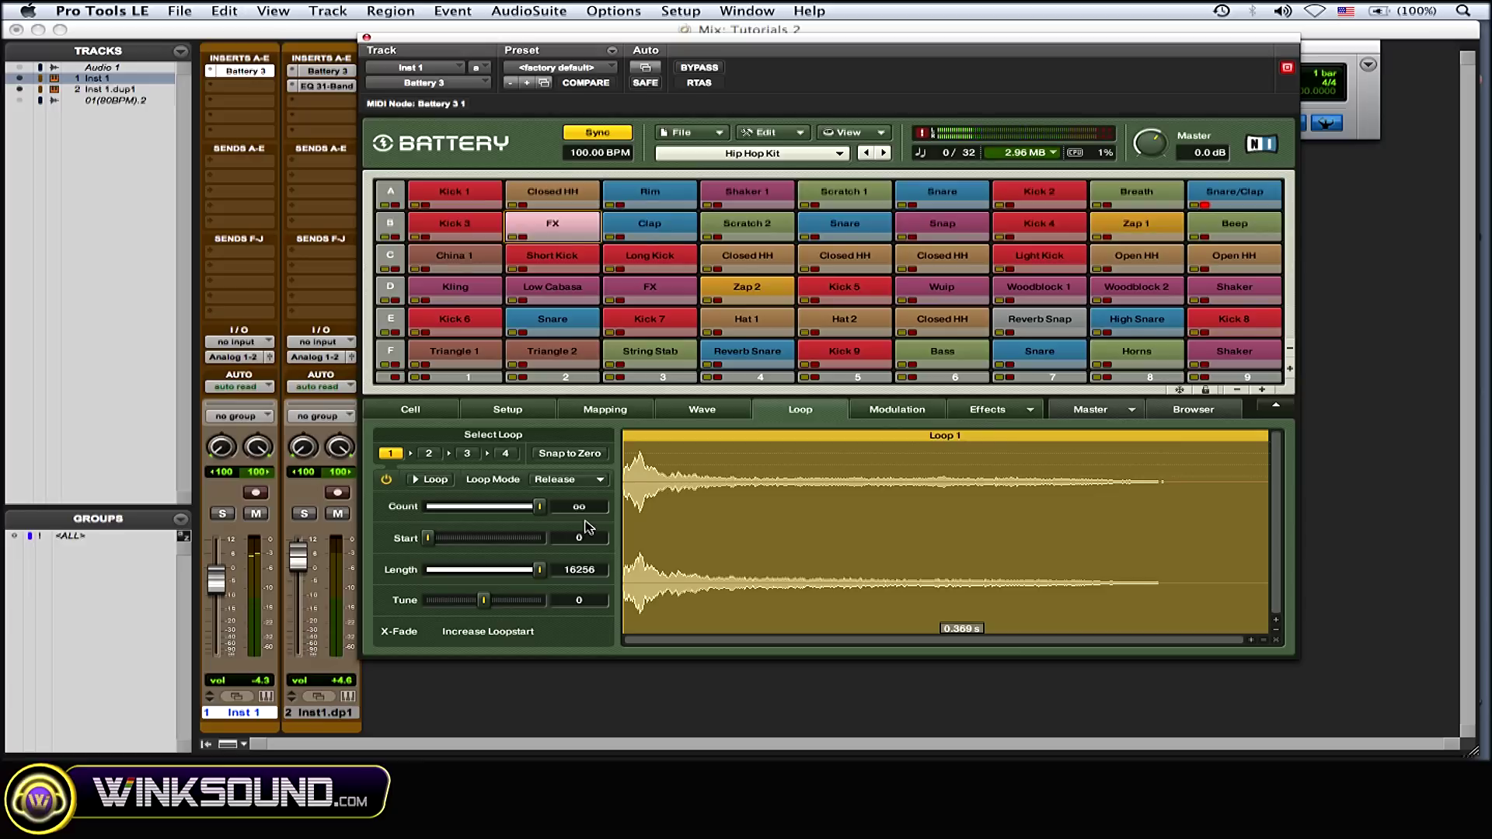
{"action": "left_click_drag", "start_coordinate": [539, 506], "coordinate": [414, 509]}
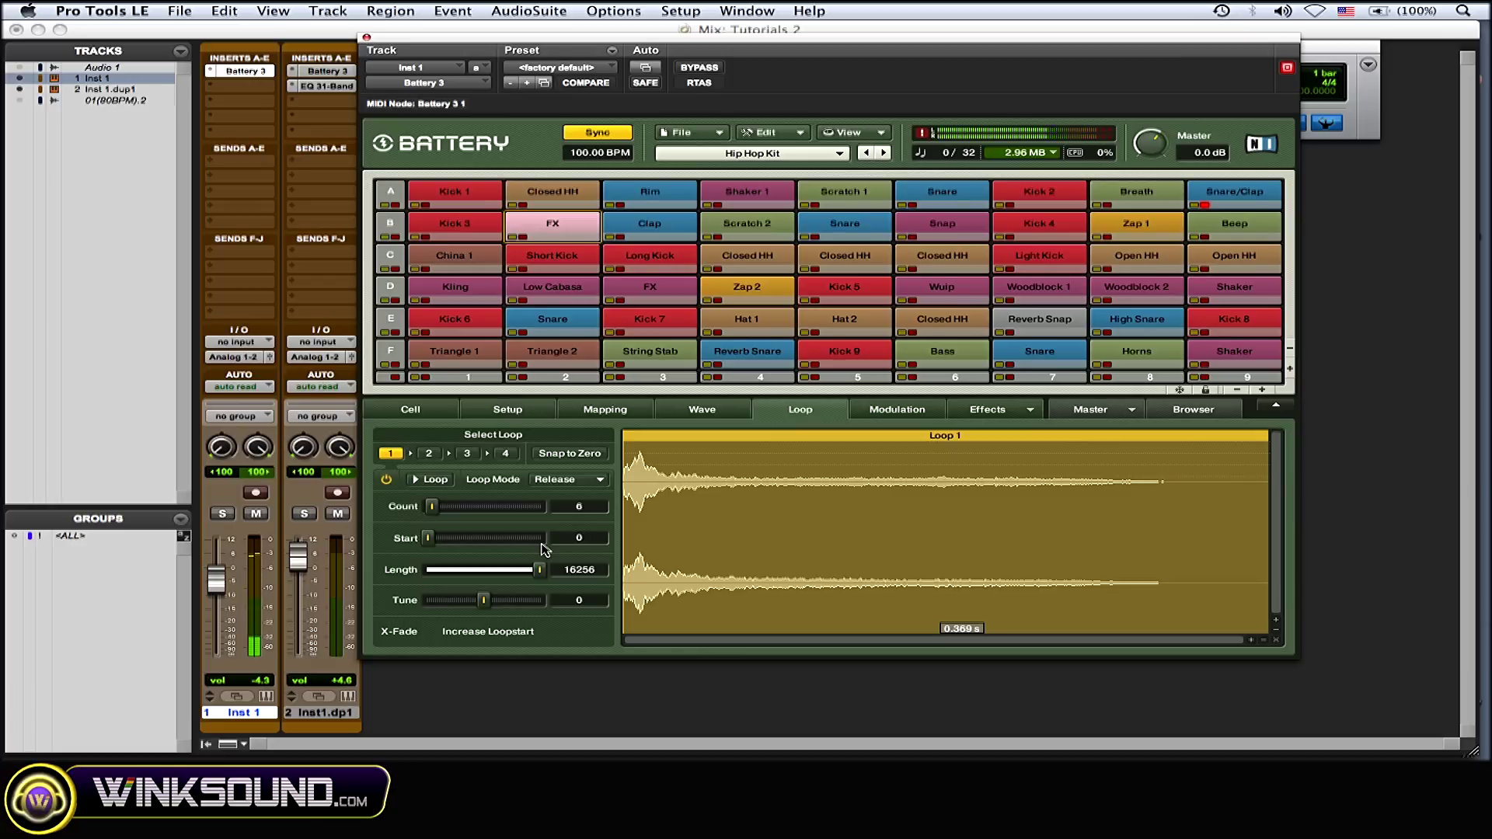
- Try Loop 1 at infinite count in envelope-end mode, then lower the count again
{"action": "left_click_drag", "start_coordinate": [432, 511], "coordinate": [544, 510]}
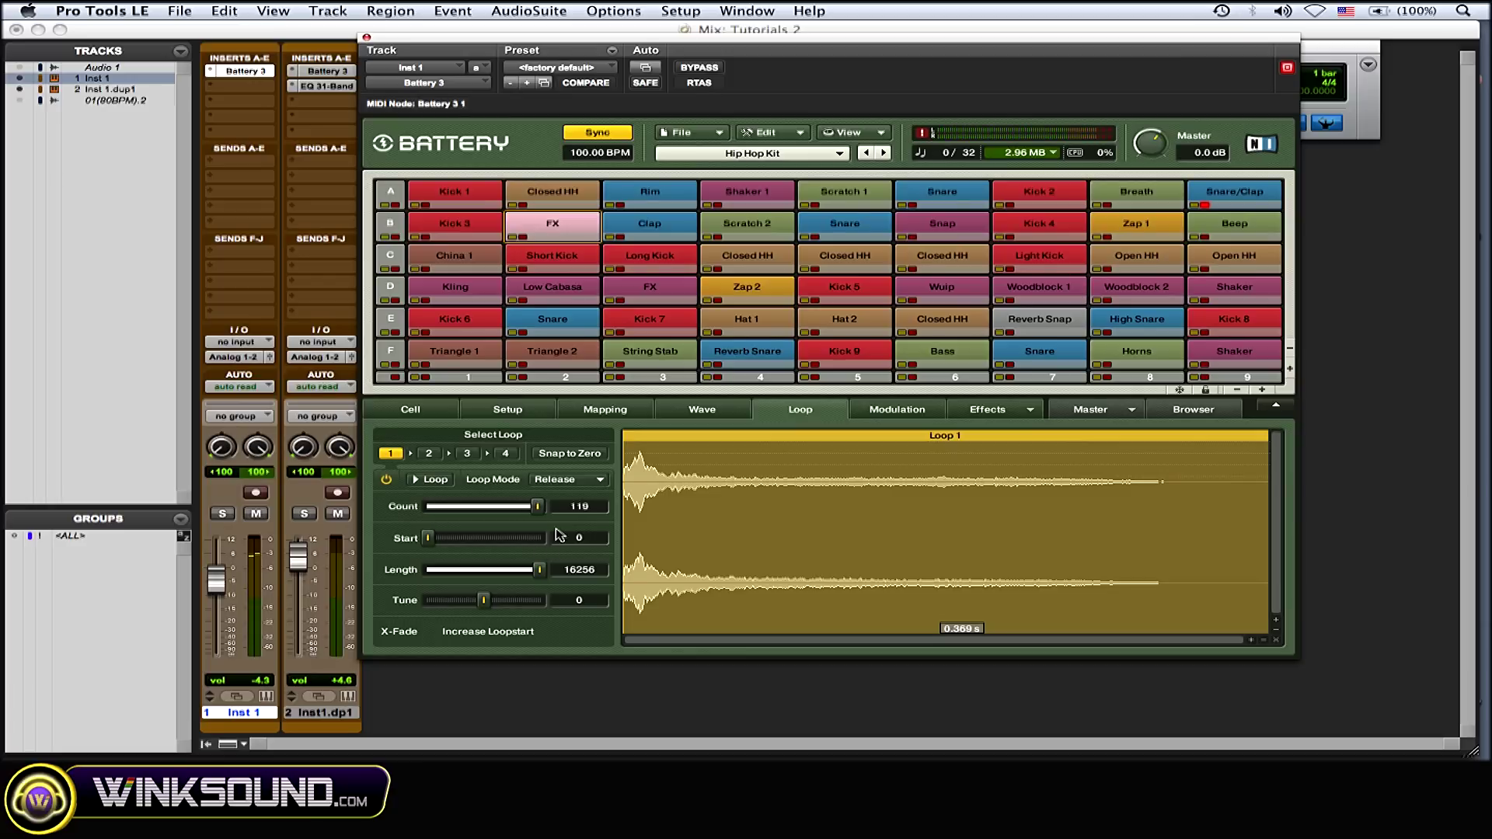
{"action": "left_click", "coordinate": [584, 482]}
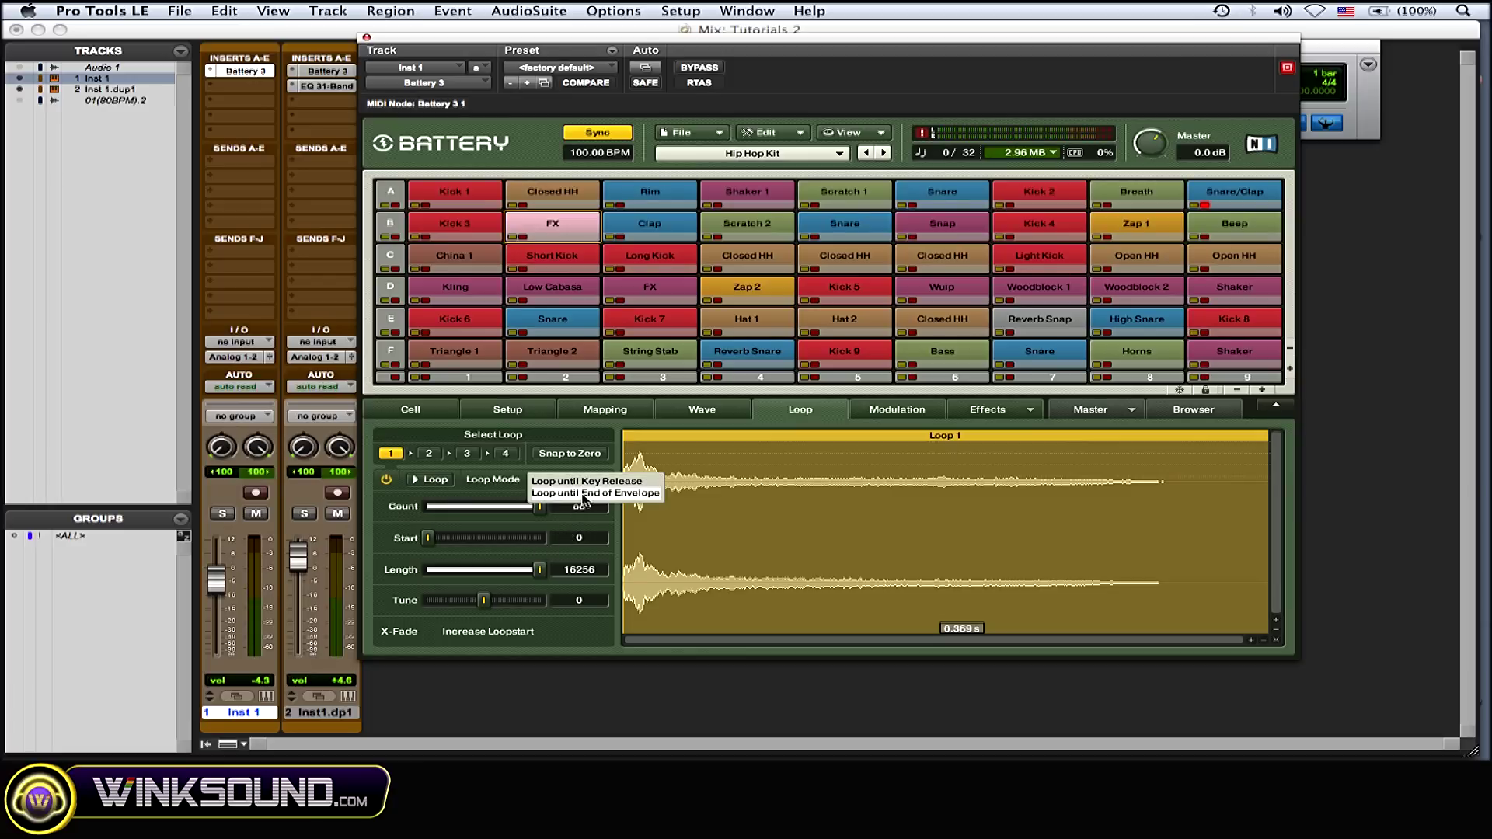
{"action": "left_click", "coordinate": [633, 494]}
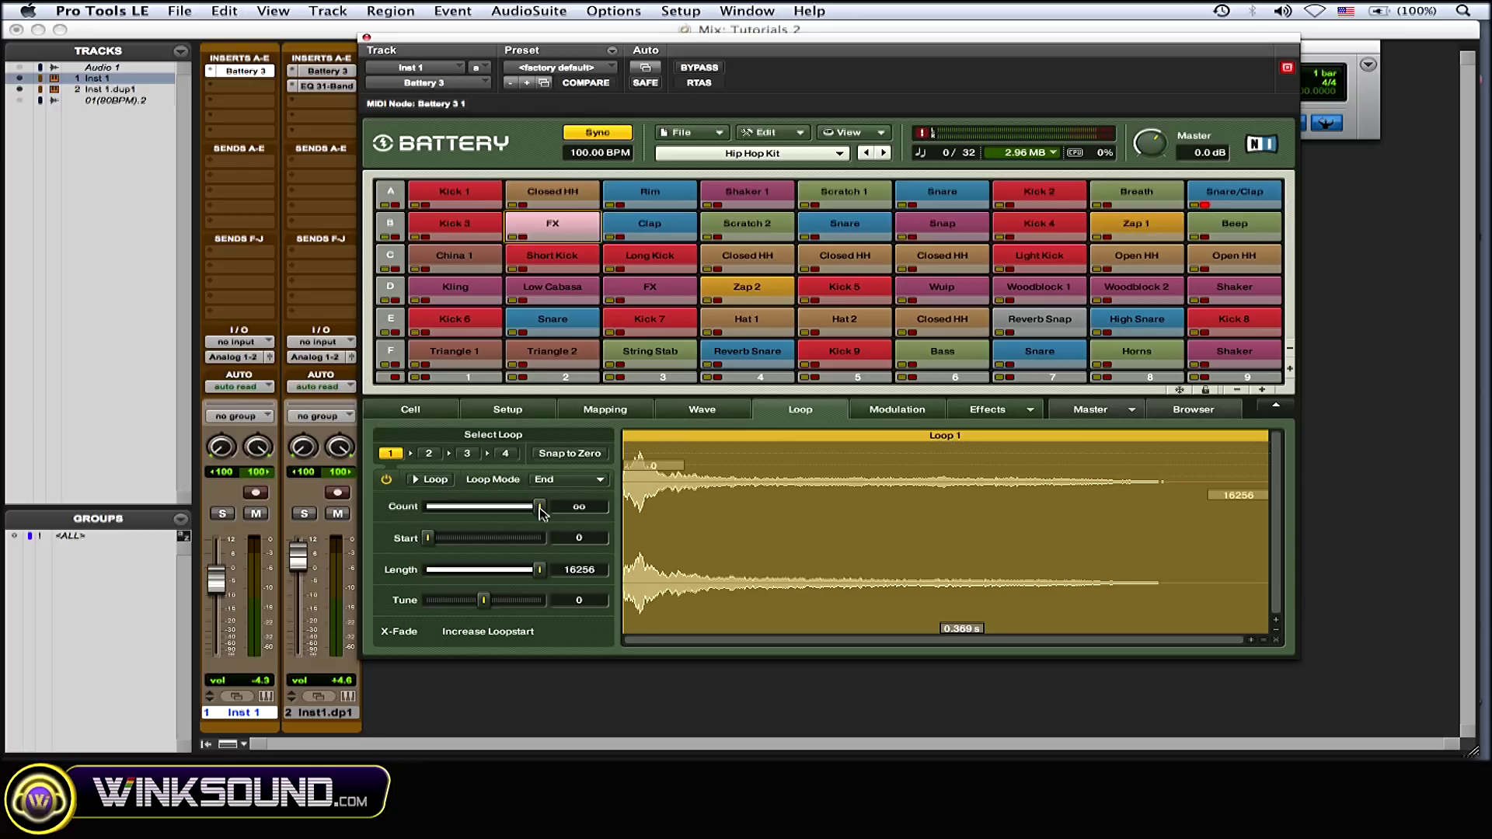
{"action": "left_click_drag", "start_coordinate": [542, 511], "coordinate": [426, 510]}
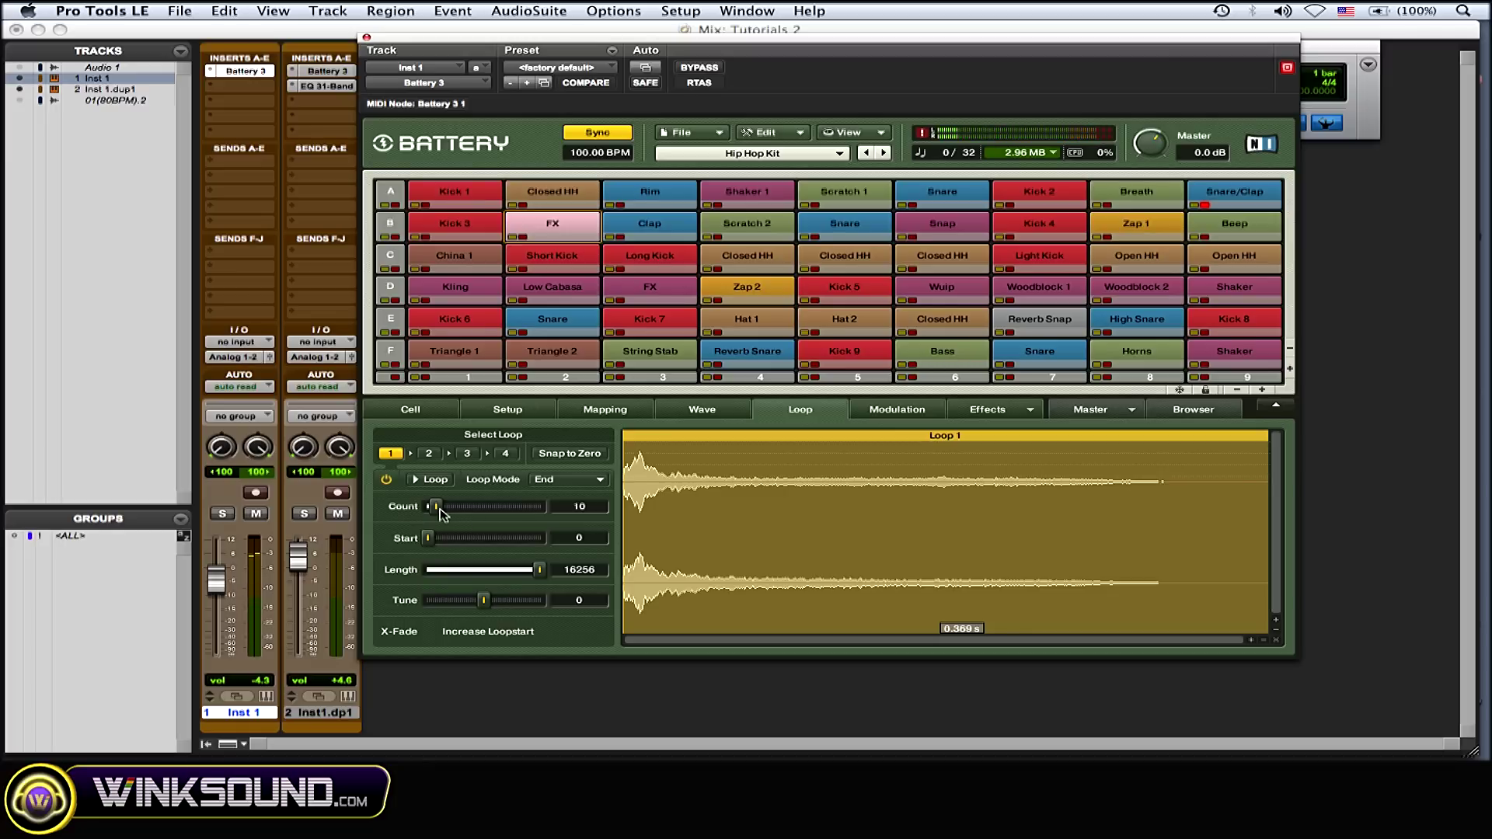
- Return Loop 1's count to infinite (oo) with Loop Mode set to Loop until Key Release
{"action": "left_click_drag", "start_coordinate": [439, 507], "coordinate": [578, 551]}
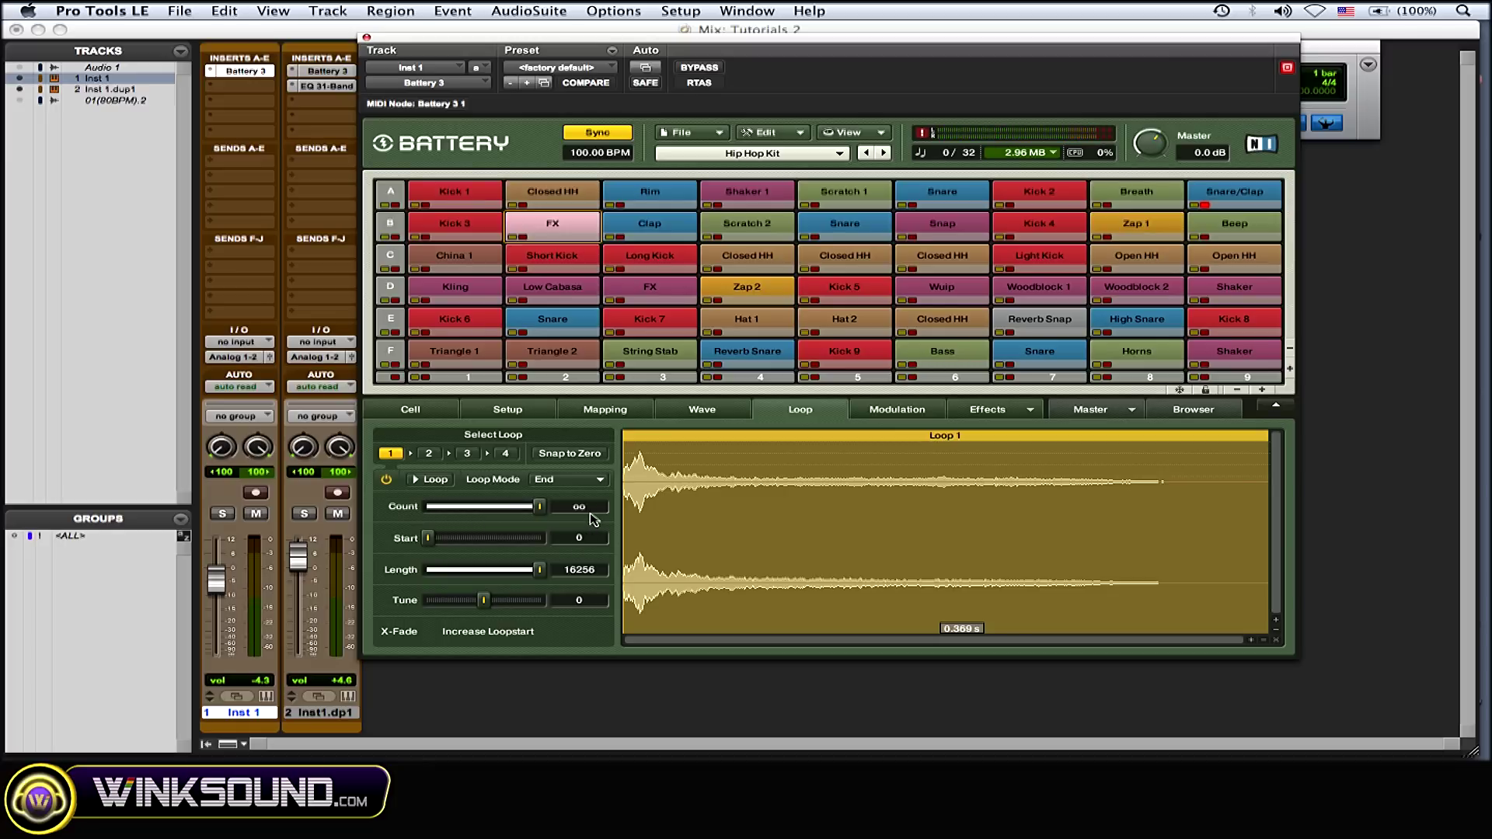
{"action": "left_click", "coordinate": [584, 482]}
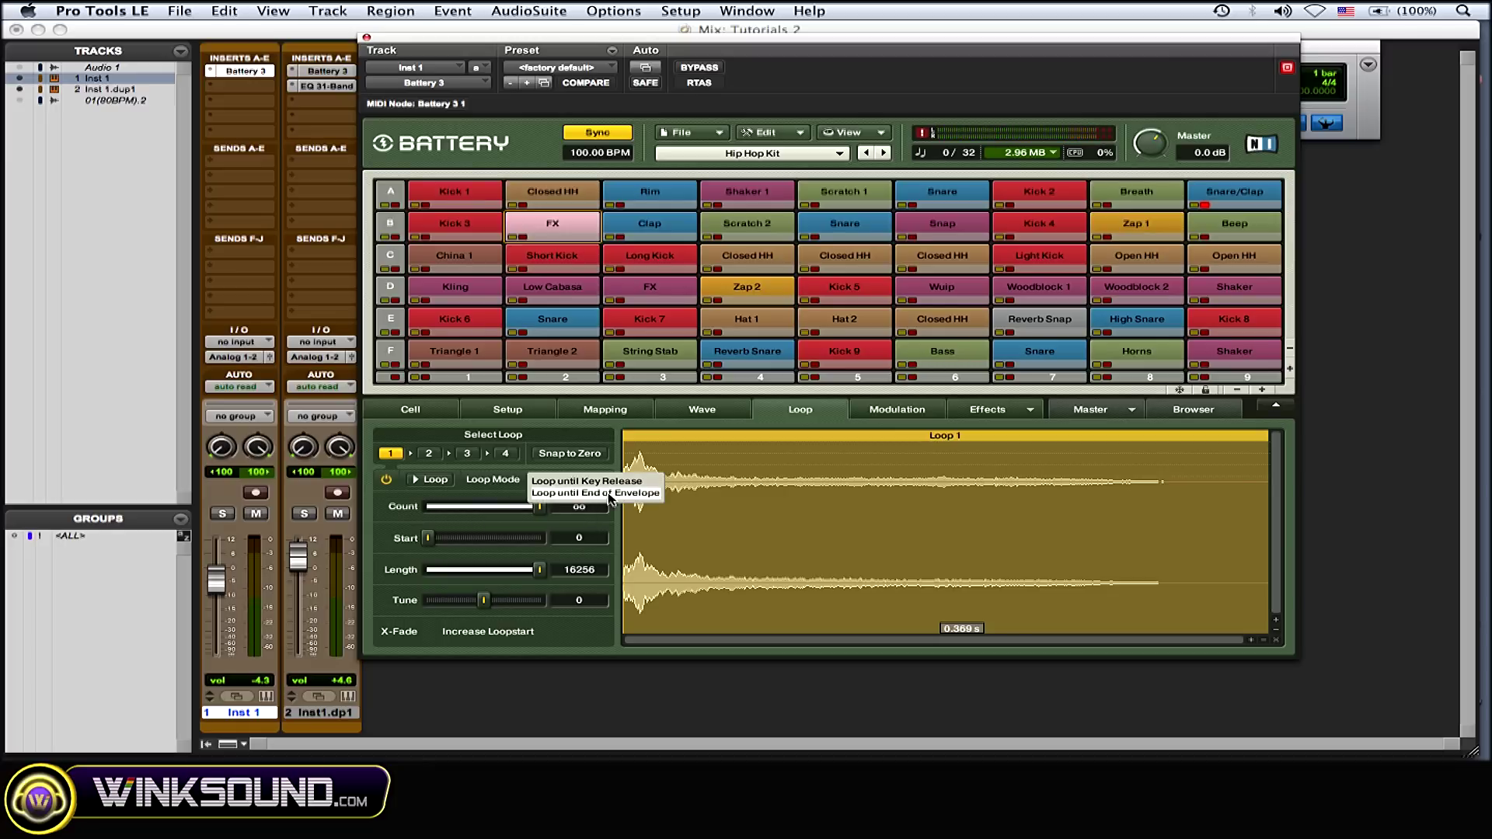
{"action": "left_click", "coordinate": [612, 494]}
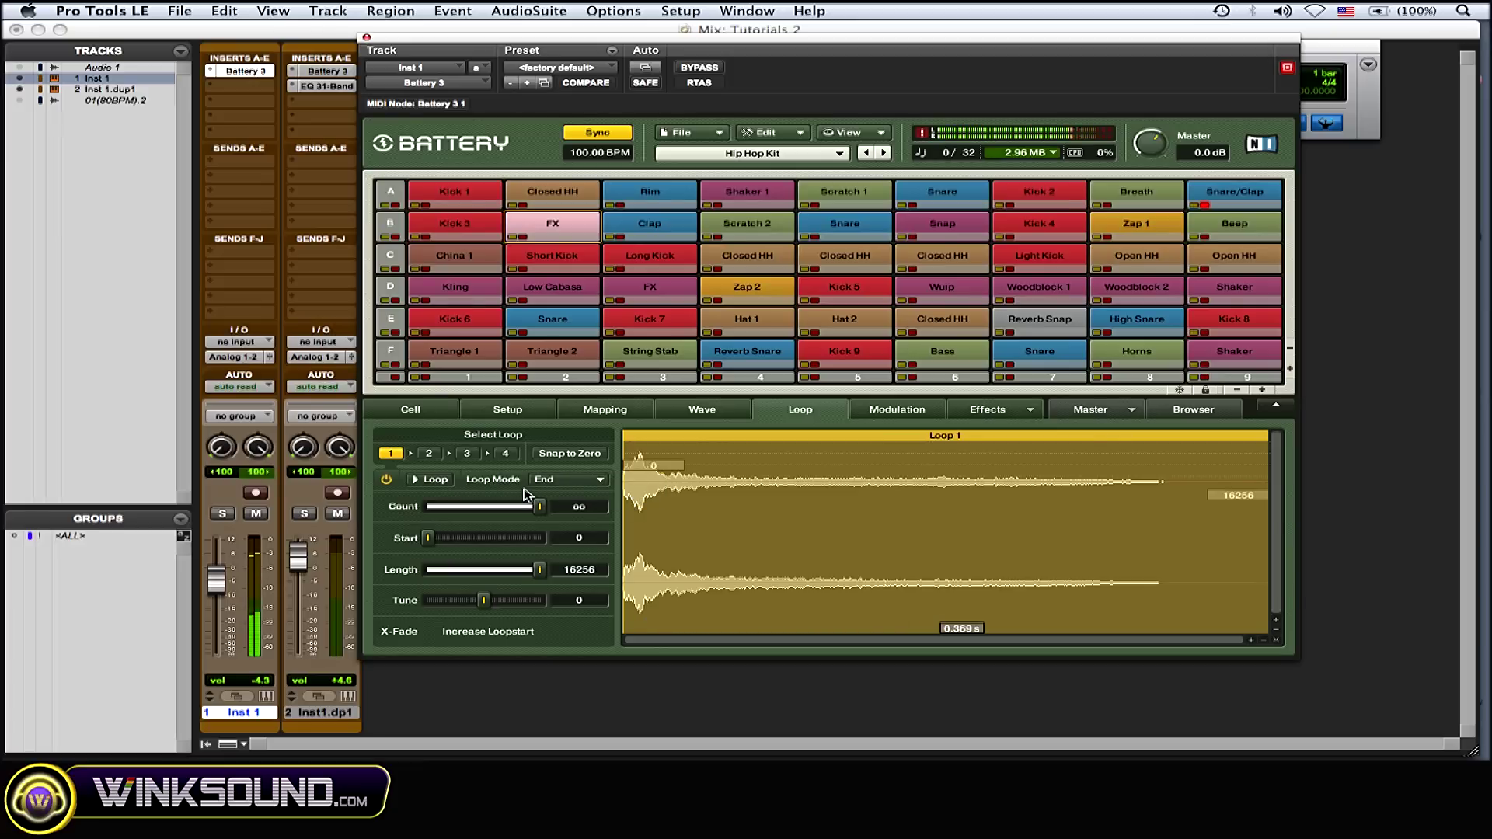
{"action": "left_click", "coordinate": [581, 488]}
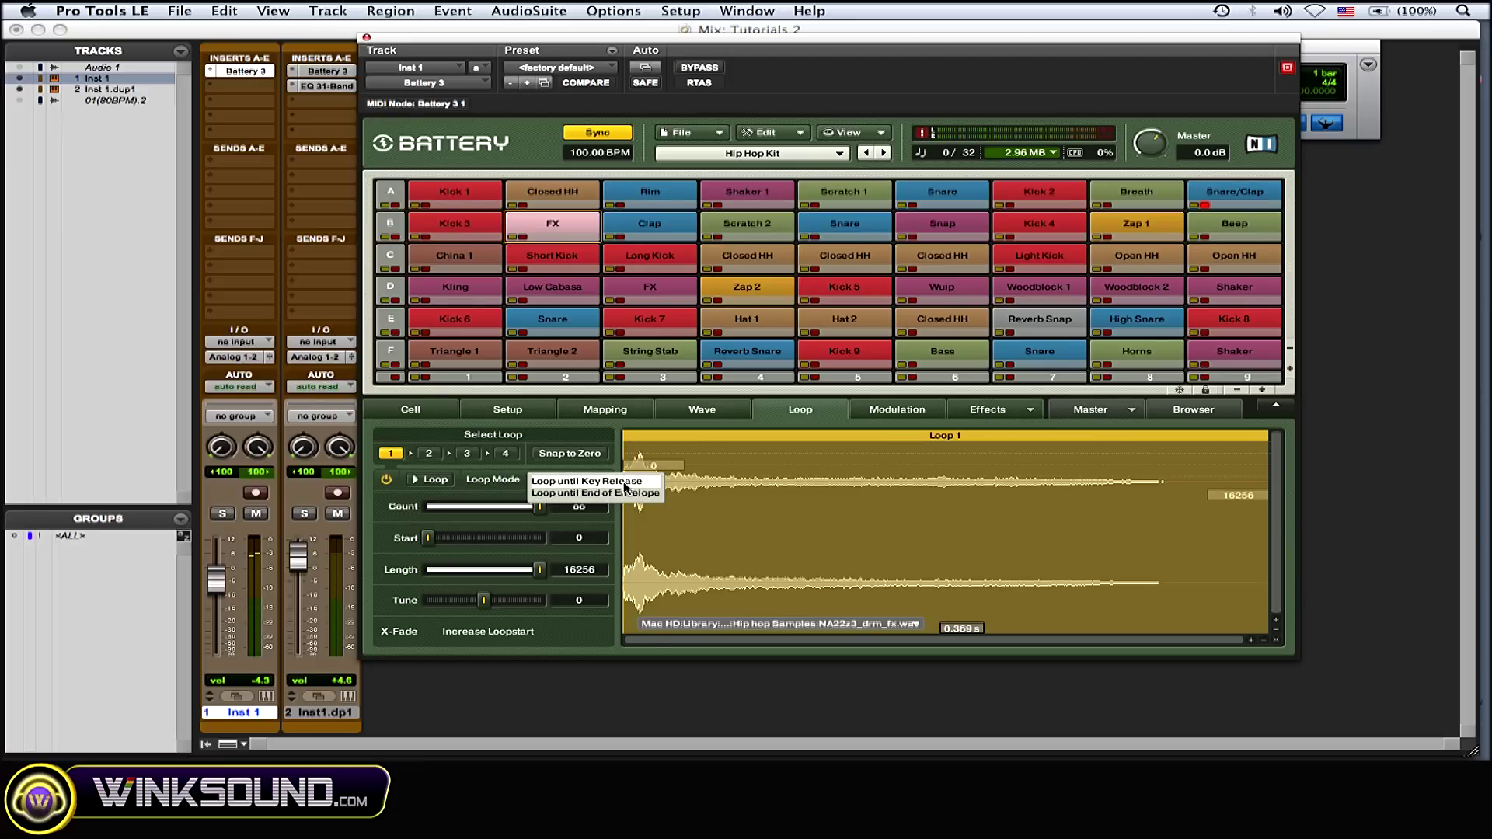
{"action": "left_click", "coordinate": [622, 482]}
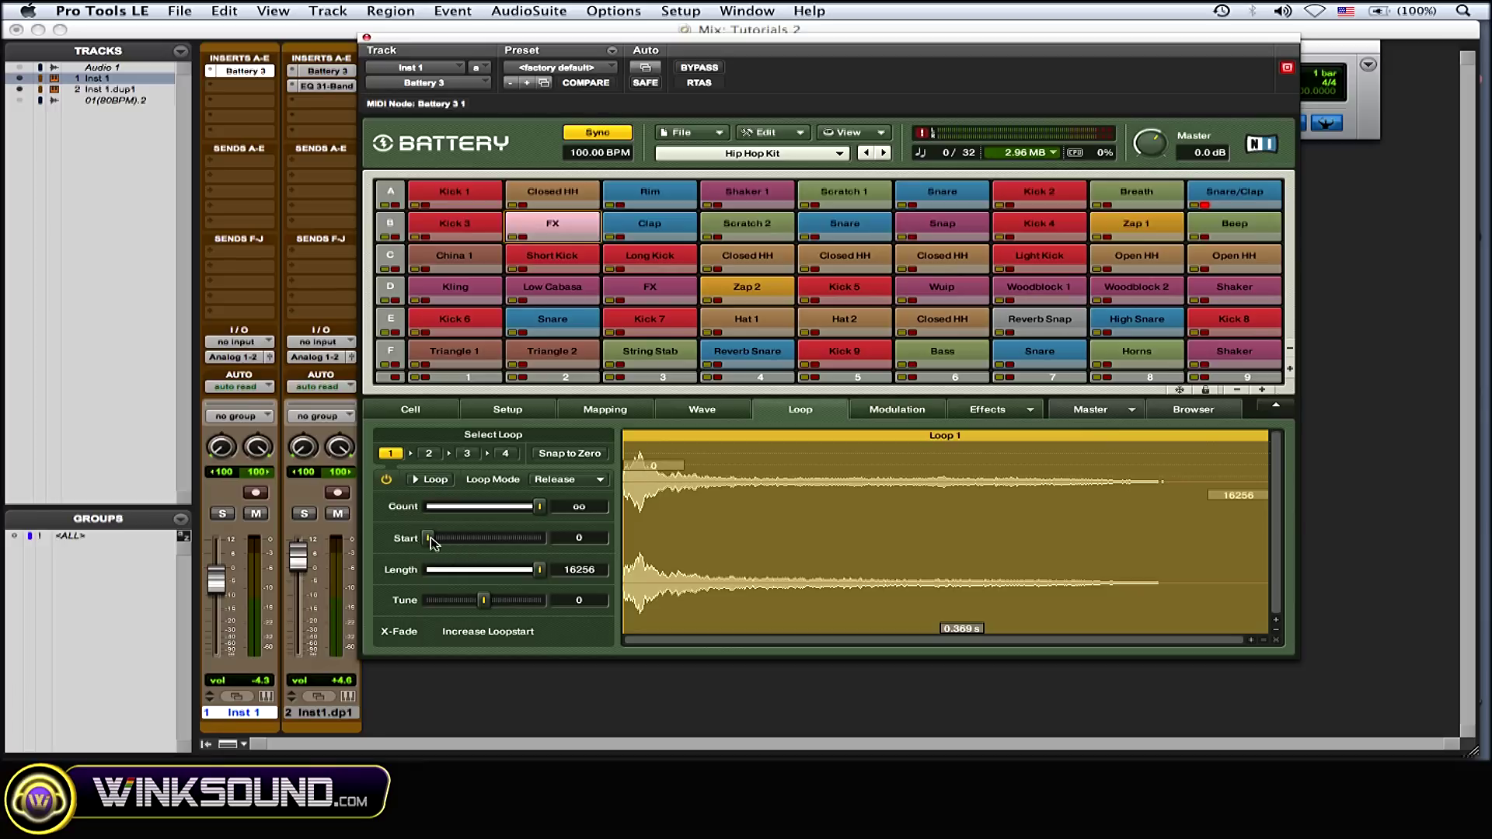
- Position Loop 1 mid-sample with Start 4291 and Length 4015 by dragging its region edges
{"action": "left_click_drag", "start_coordinate": [428, 538], "coordinate": [447, 574]}
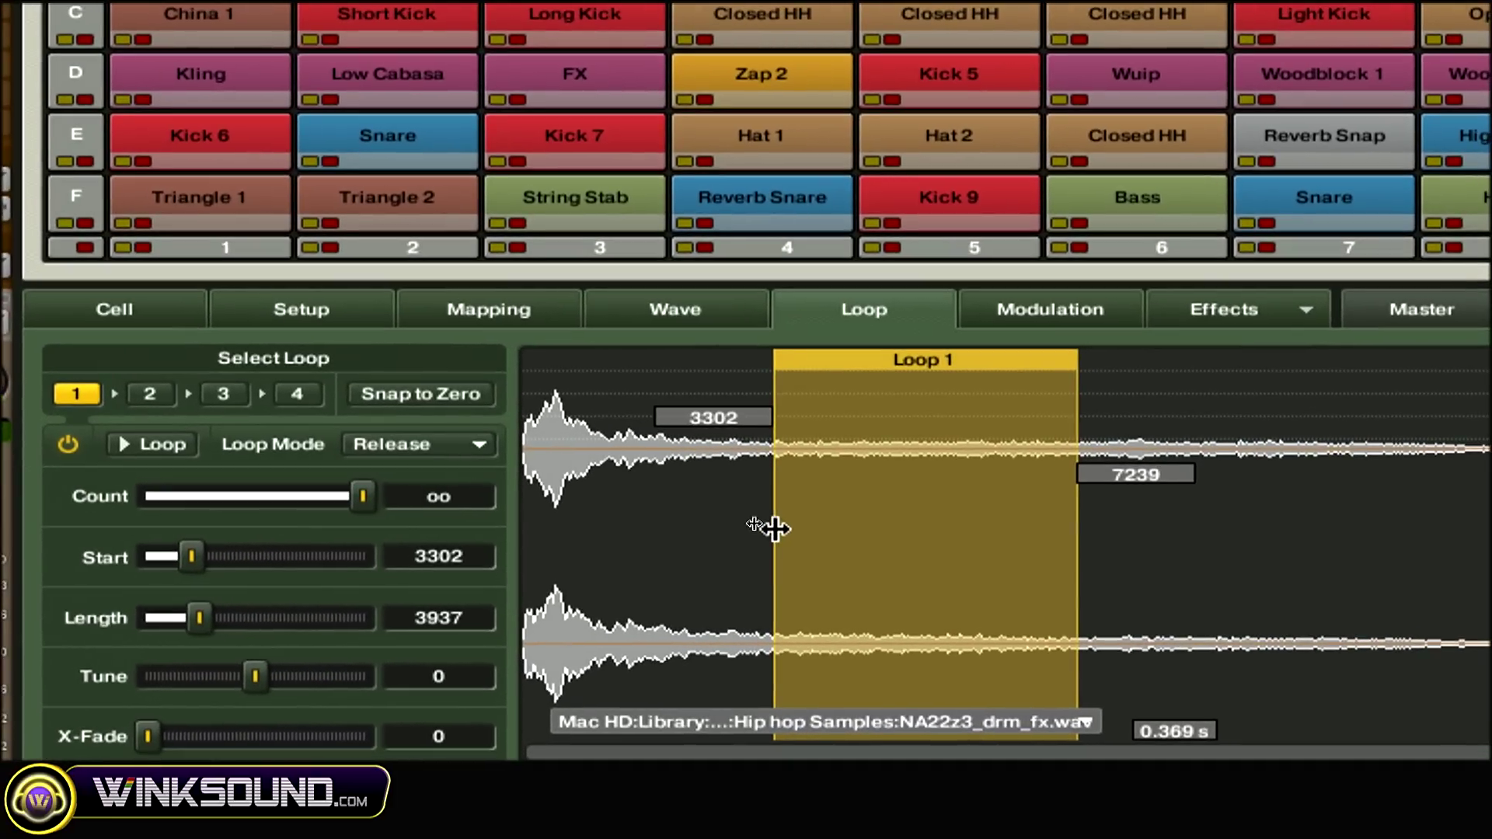
{"action": "left_click_drag", "start_coordinate": [775, 528], "coordinate": [859, 532]}
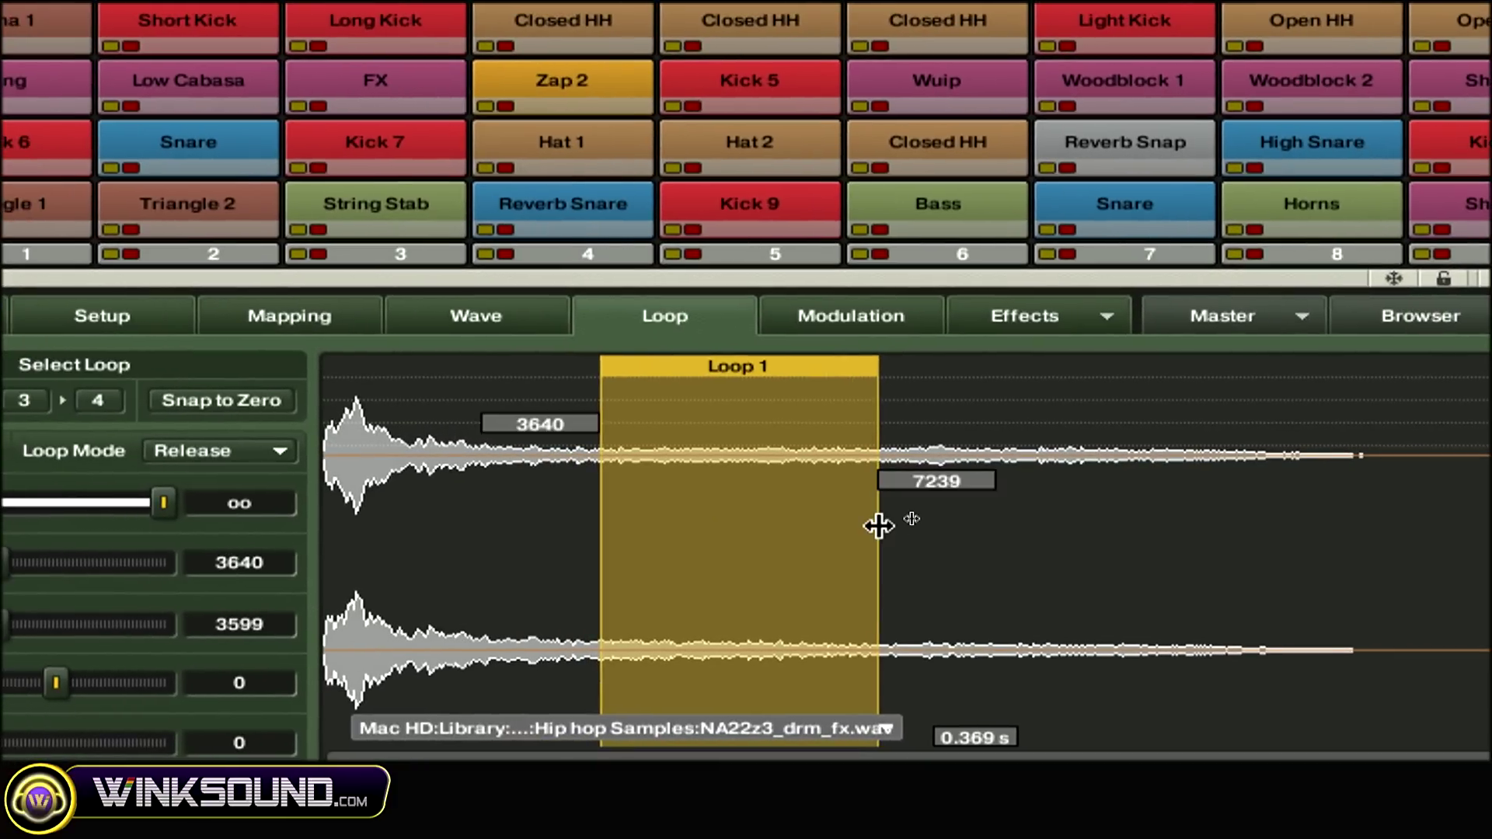
{"action": "left_click_drag", "start_coordinate": [879, 526], "coordinate": [911, 524]}
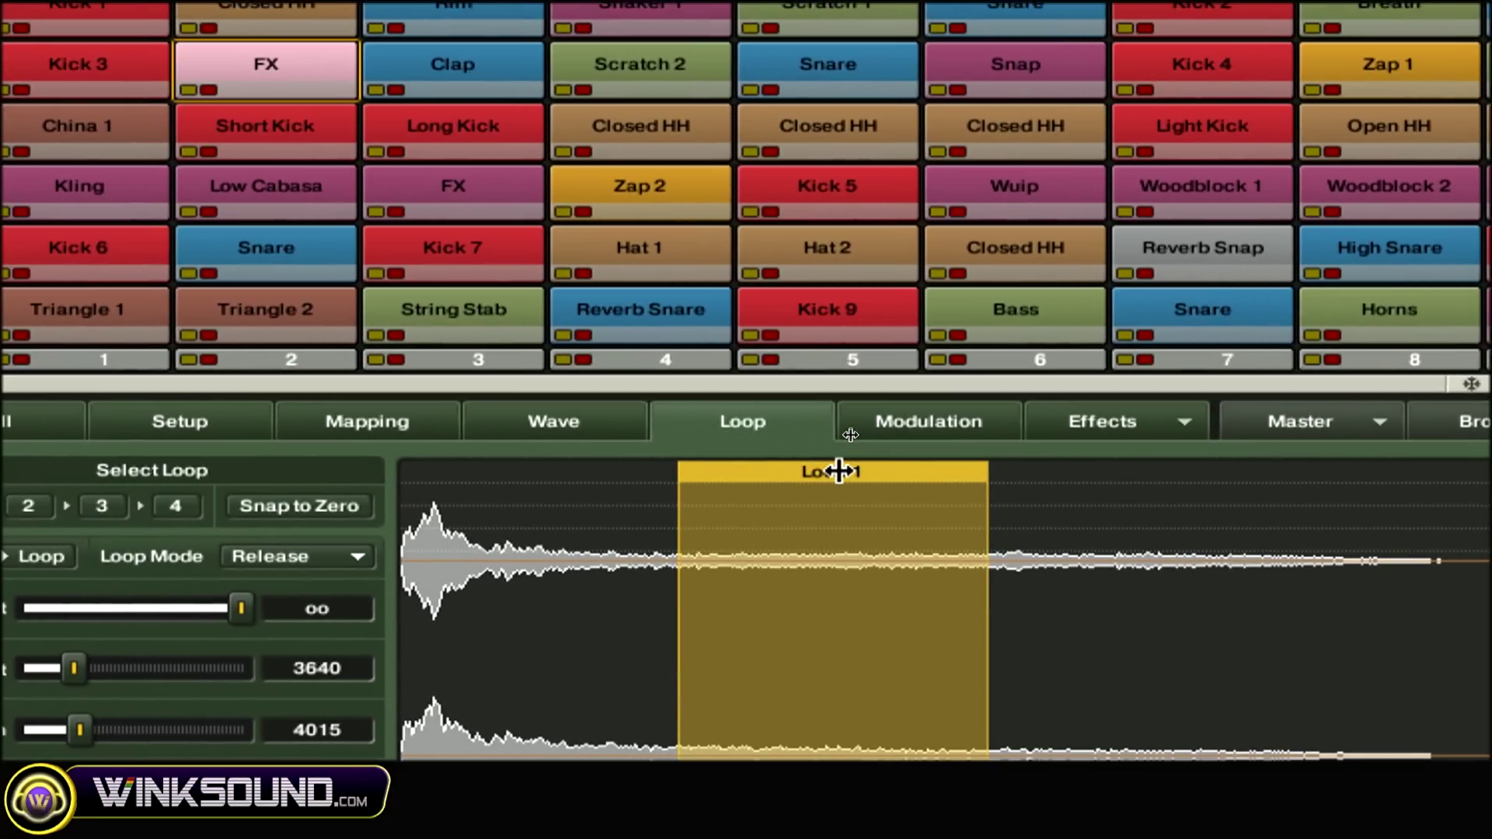
{"action": "mouse_move", "coordinate": [839, 471]}
{"action": "left_mouse_down"}
{"action": "mouse_move", "coordinate": [552, 464]}
{"action": "mouse_move", "coordinate": [879, 513]}
{"action": "mouse_move", "coordinate": [817, 490]}
{"action": "left_mouse_up"}
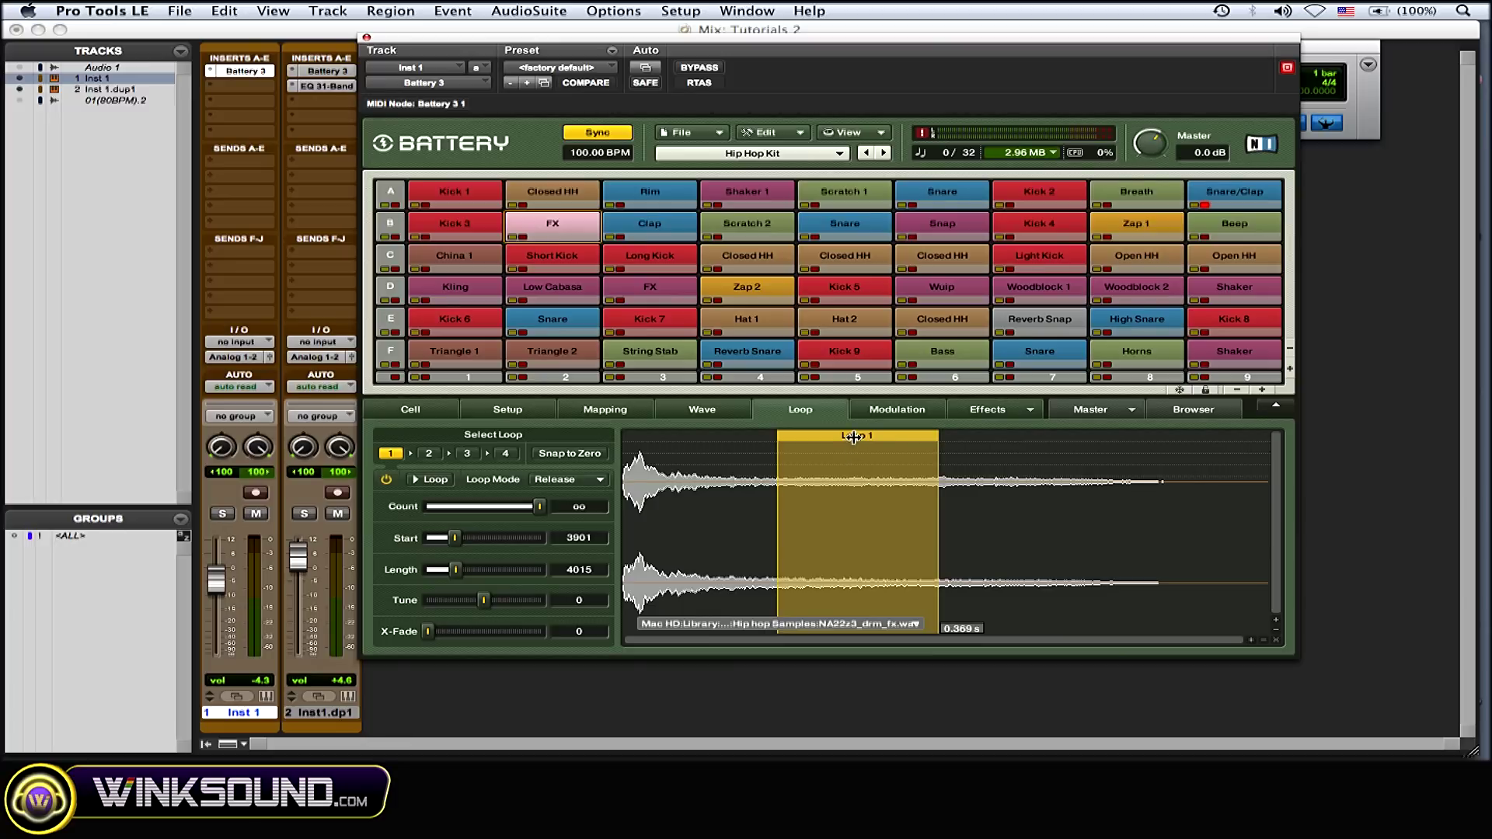
{"action": "left_click_drag", "start_coordinate": [855, 437], "coordinate": [871, 438]}
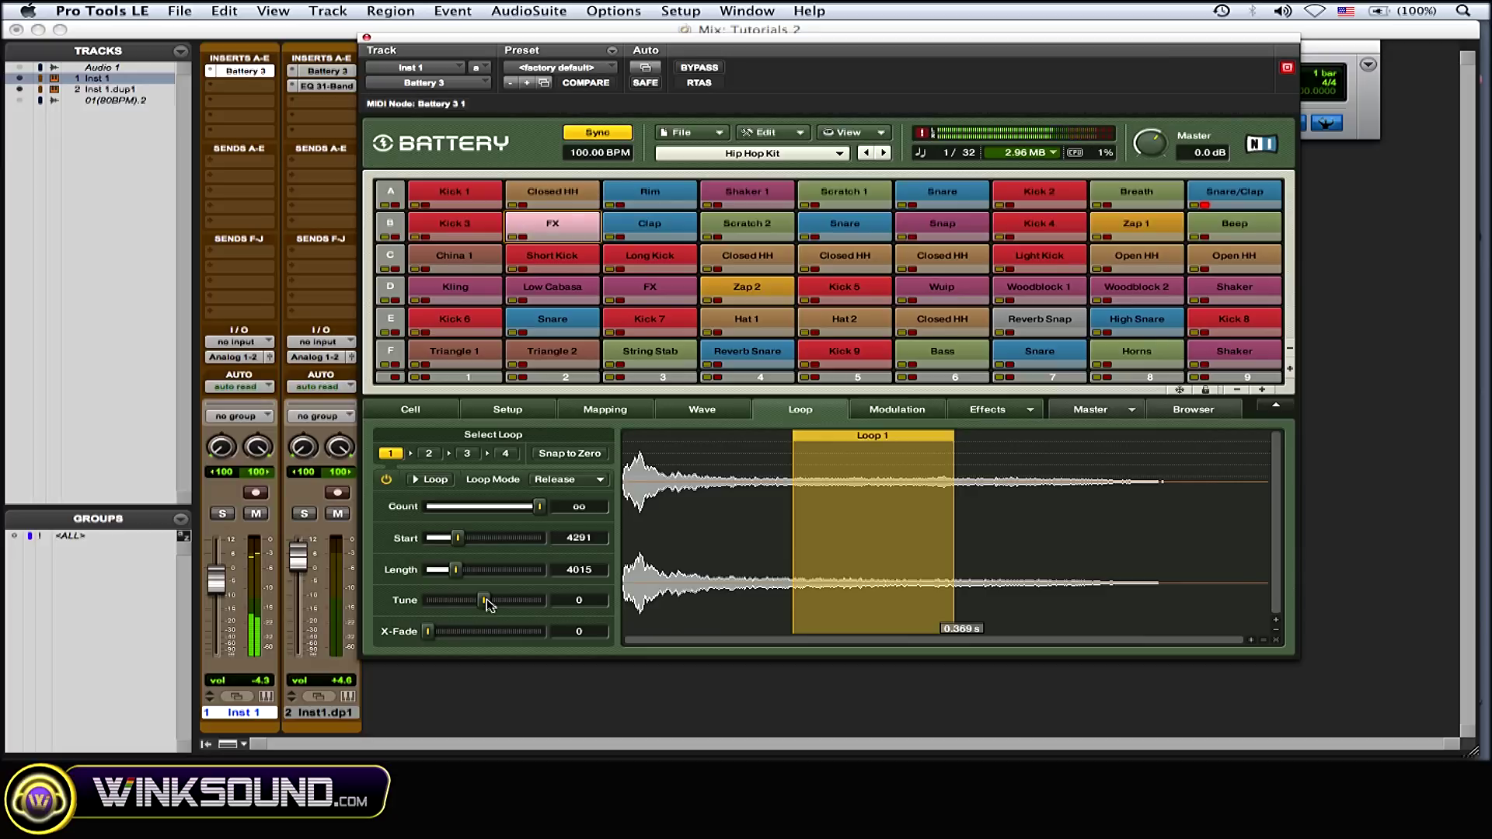
{"action": "left_click_drag", "start_coordinate": [484, 601], "coordinate": [427, 601]}
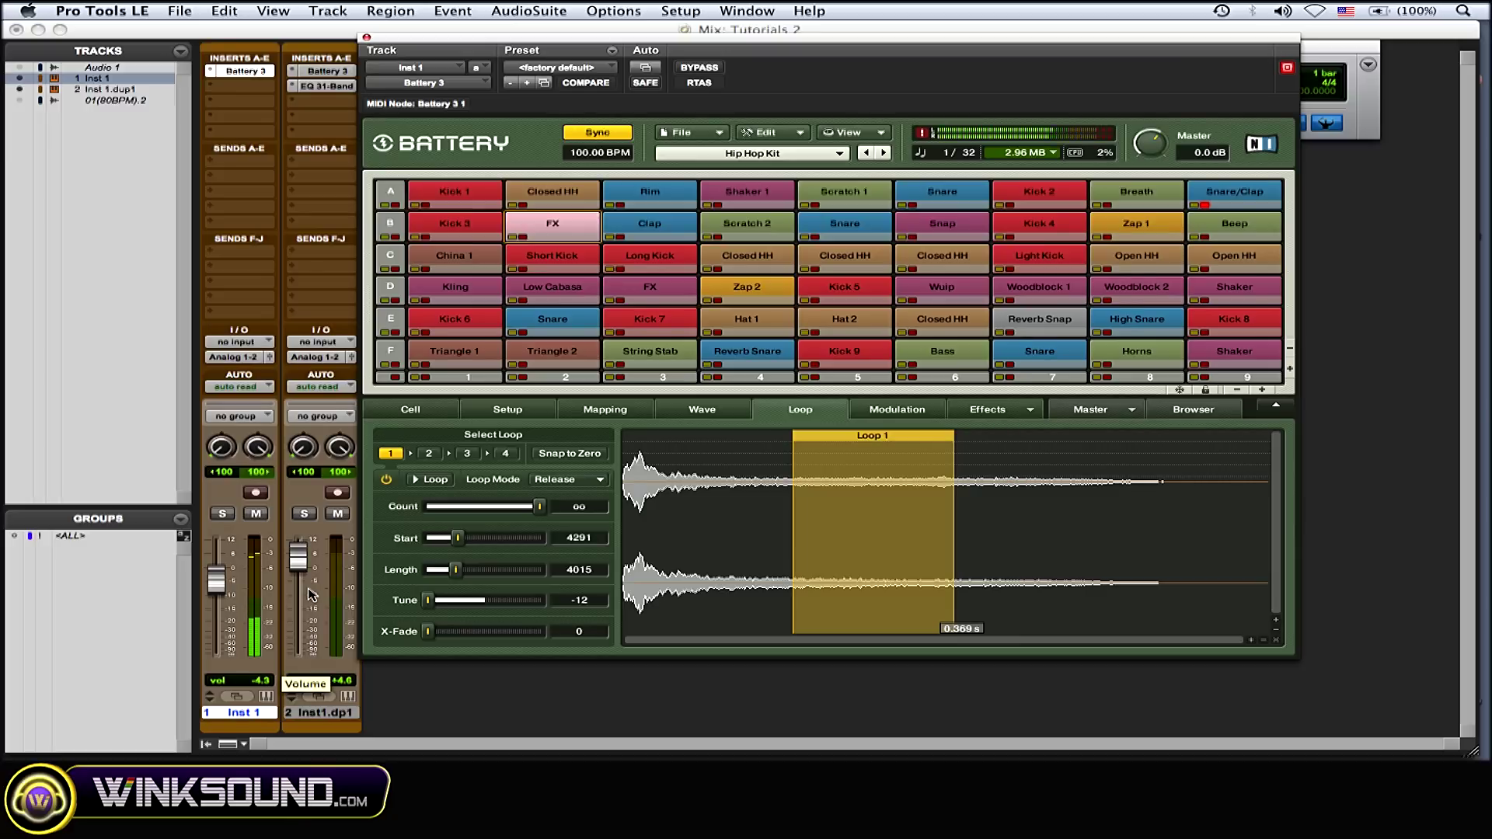
{"action": "left_click_drag", "start_coordinate": [473, 600], "coordinate": [577, 633]}
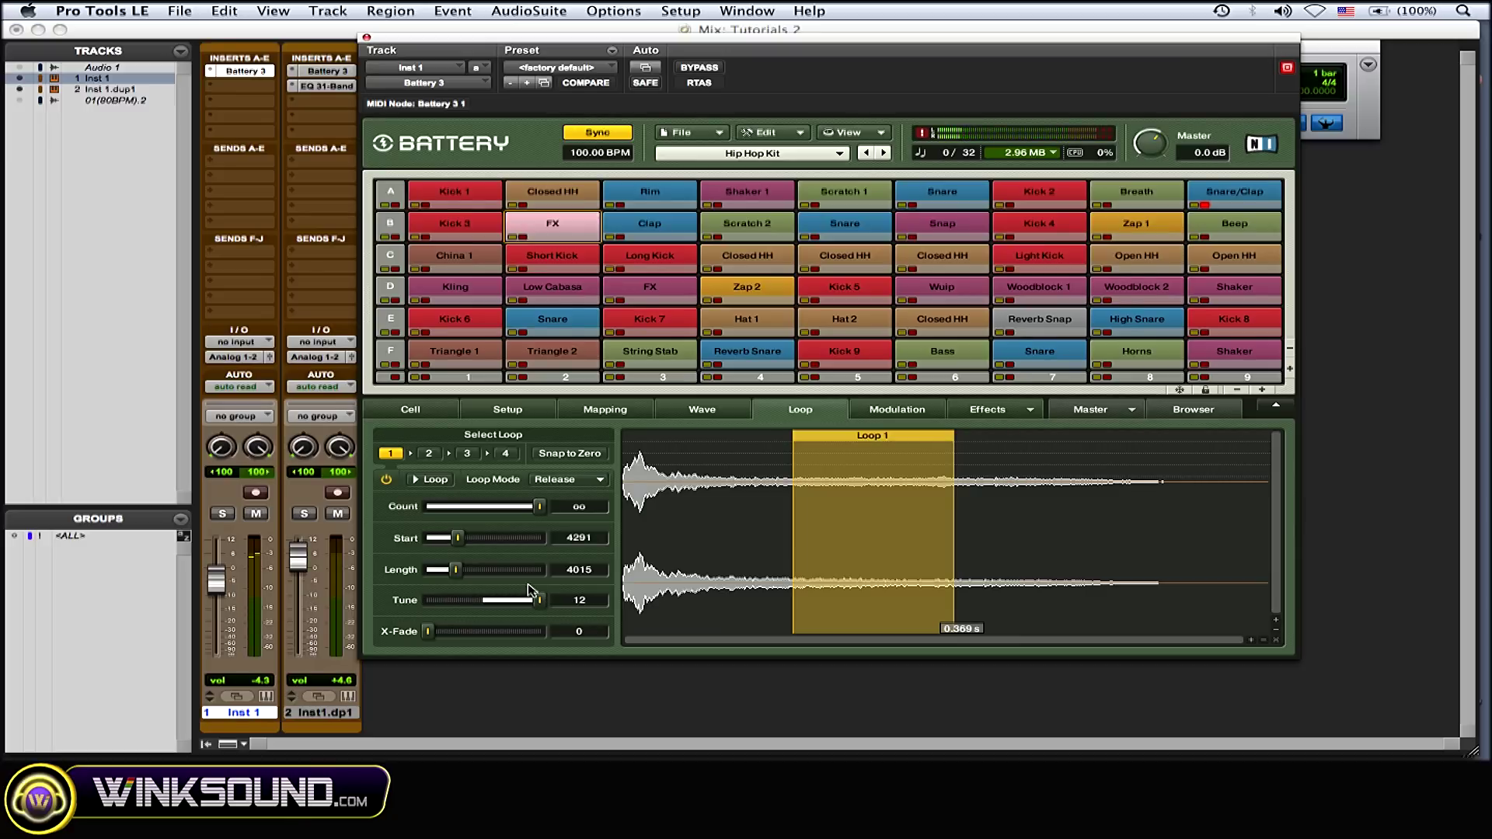
{"action": "left_click_drag", "start_coordinate": [542, 608], "coordinate": [512, 608]}
{"action": "left_click_drag", "start_coordinate": [513, 610], "coordinate": [487, 610]}
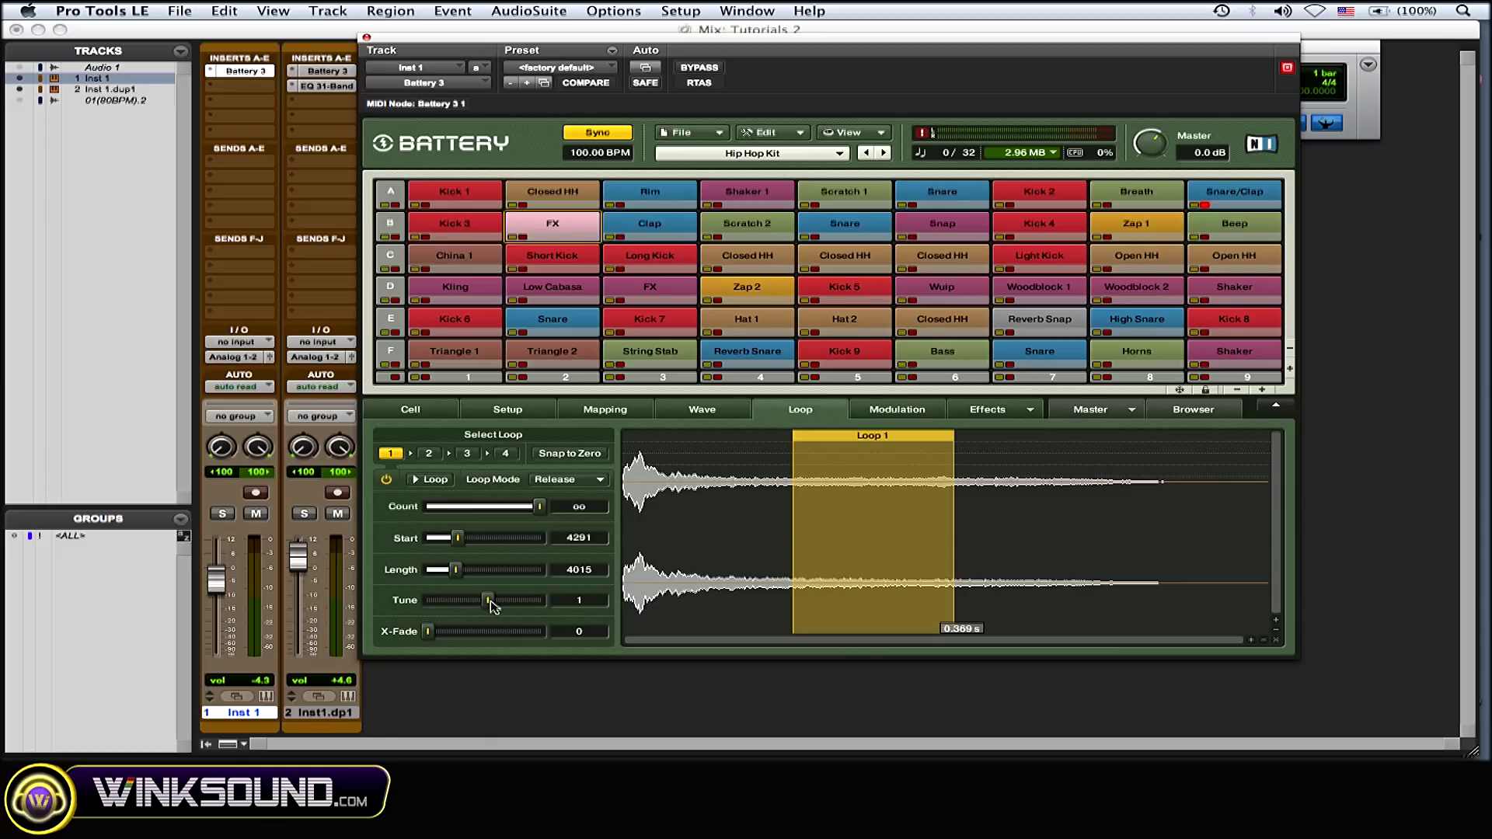
{"action": "left_click_drag", "start_coordinate": [490, 607], "coordinate": [488, 608]}
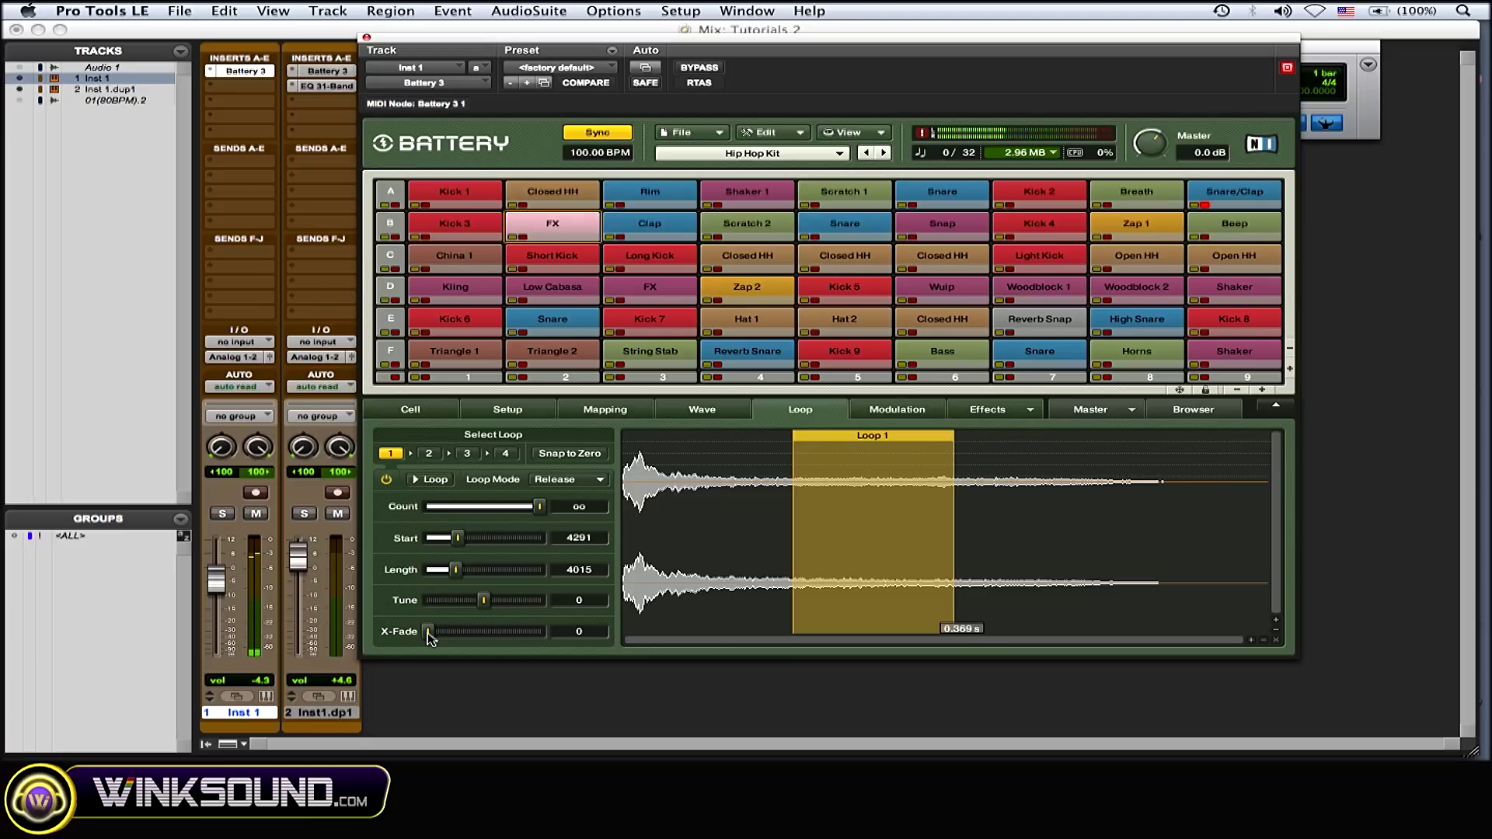
{"action": "left_click_drag", "start_coordinate": [427, 633], "coordinate": [570, 645]}
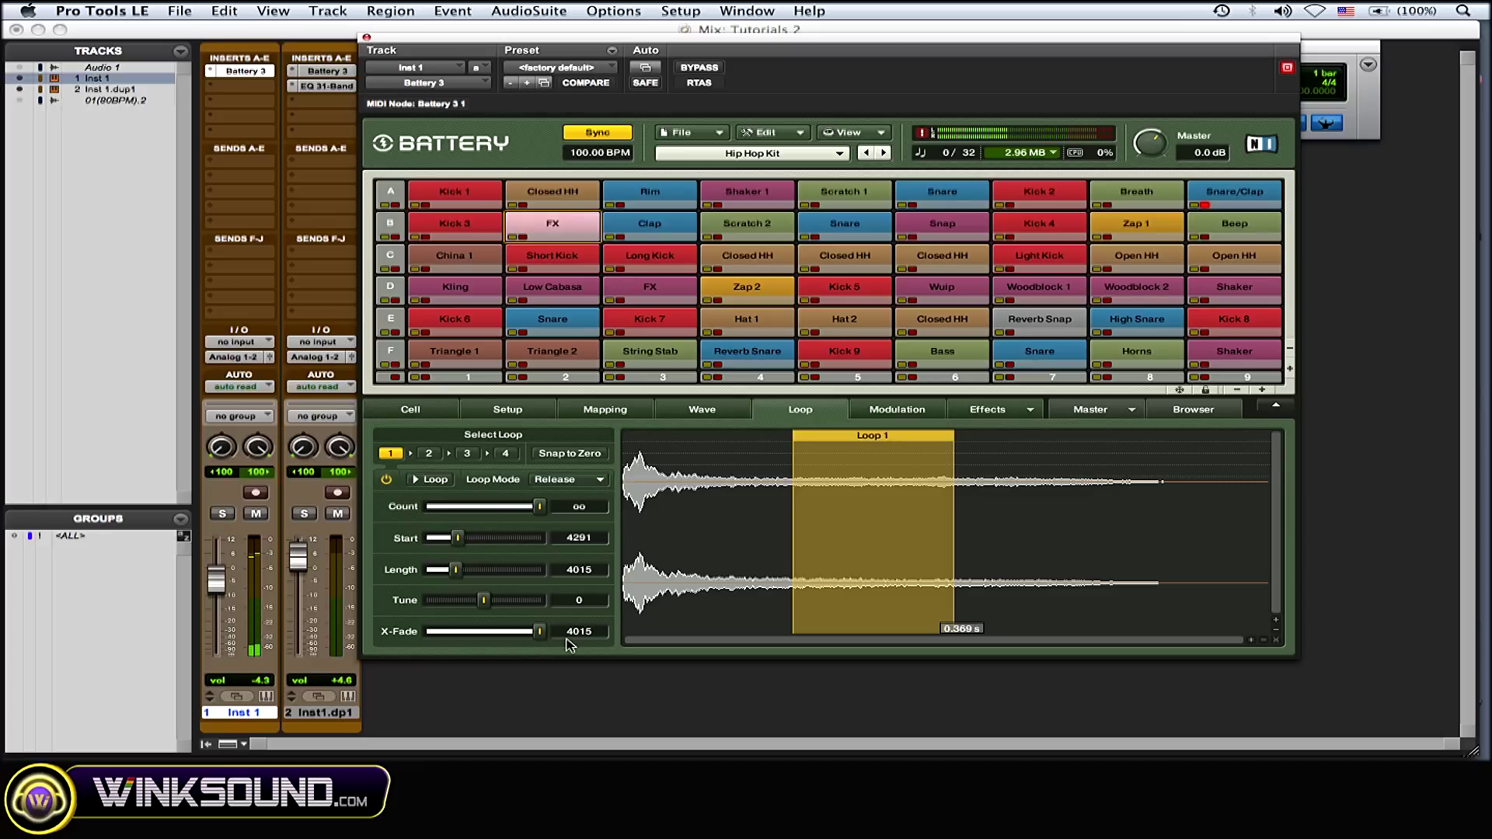
{"action": "left_click_drag", "start_coordinate": [569, 645], "coordinate": [391, 653]}
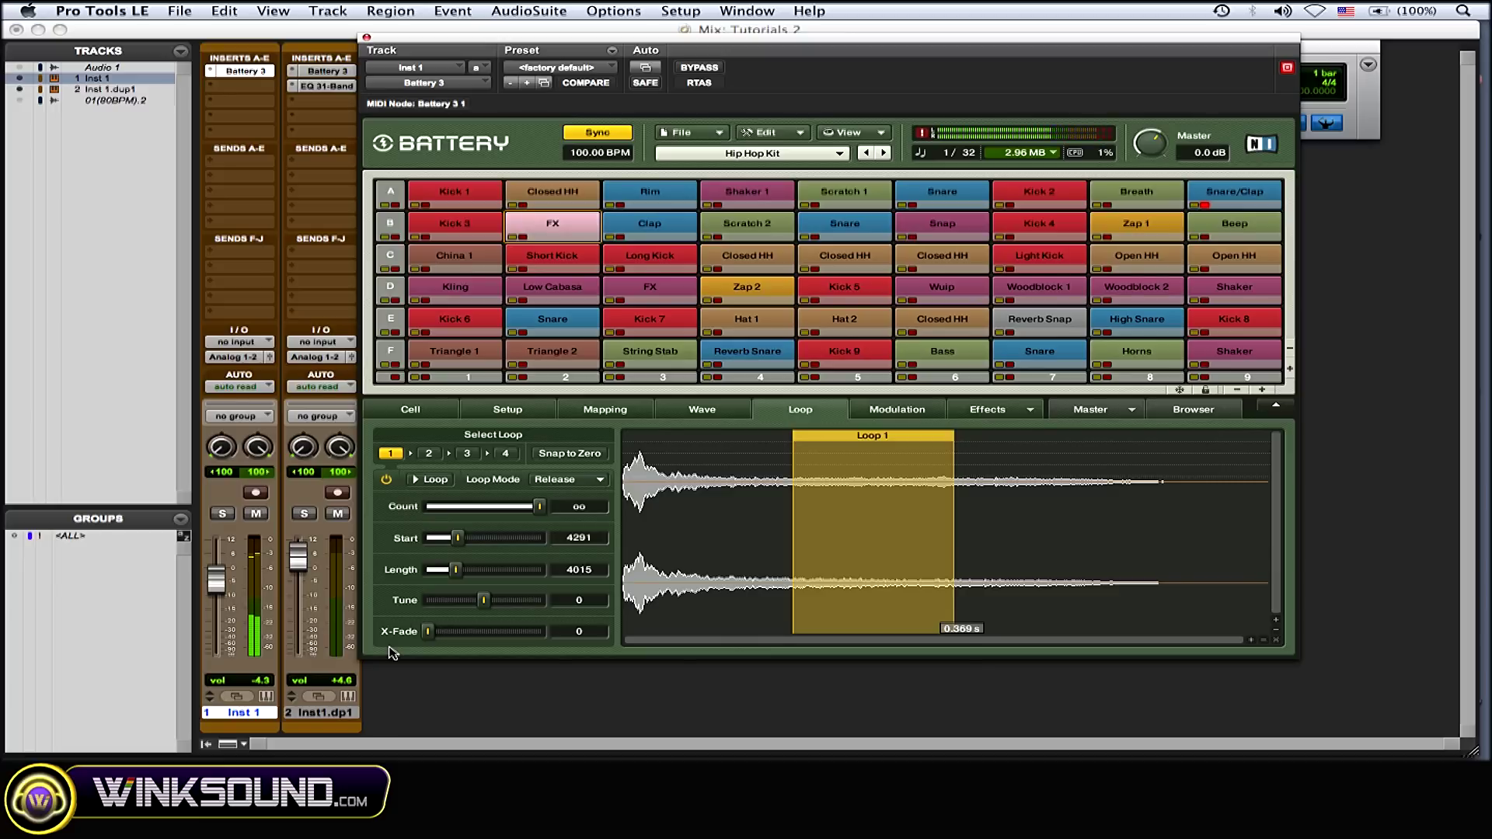
{"action": "left_click_drag", "start_coordinate": [427, 631], "coordinate": [582, 635]}
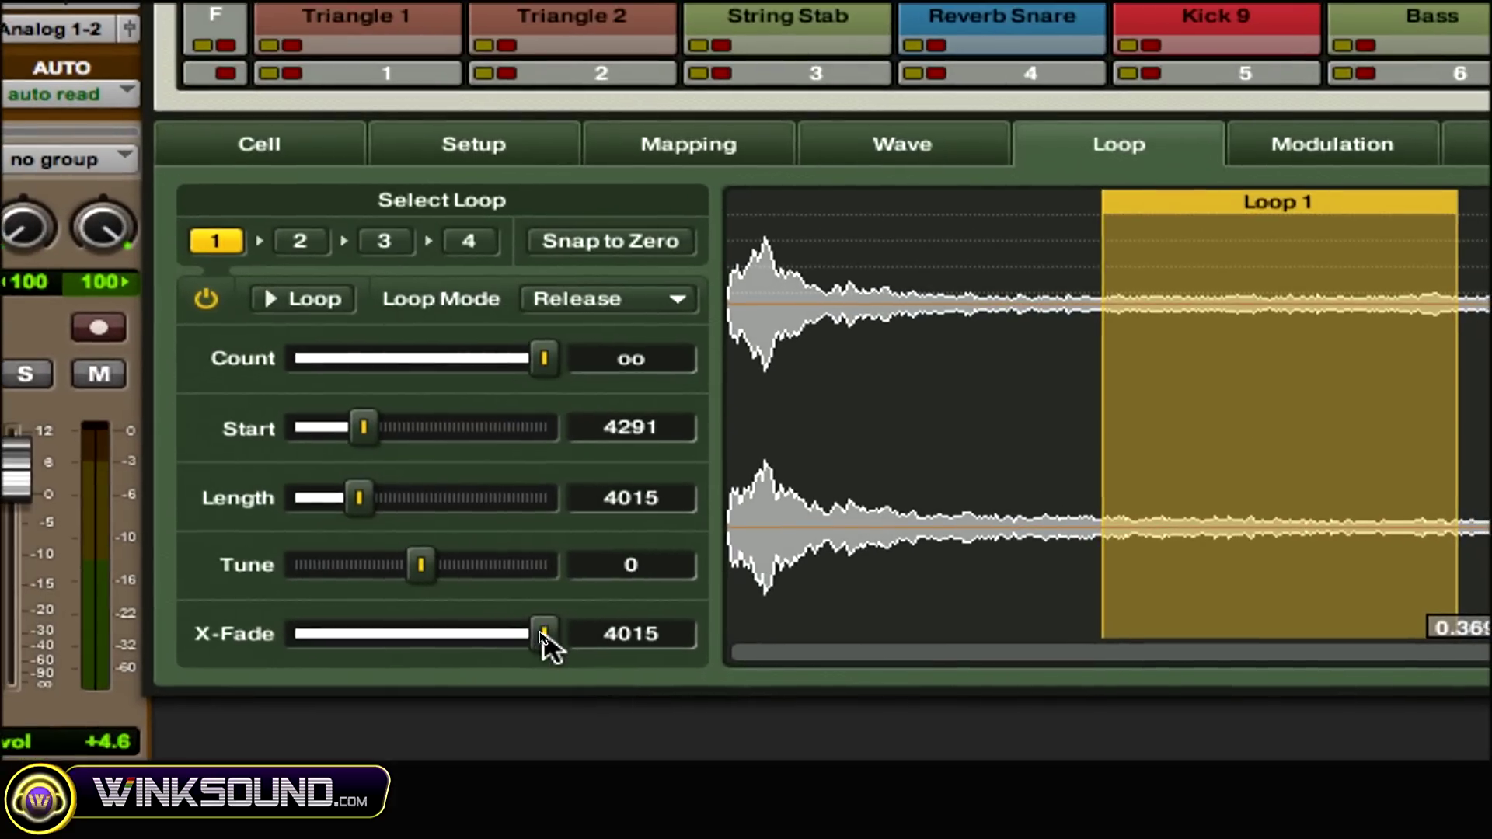
{"action": "left_click_drag", "start_coordinate": [541, 633], "coordinate": [395, 637]}
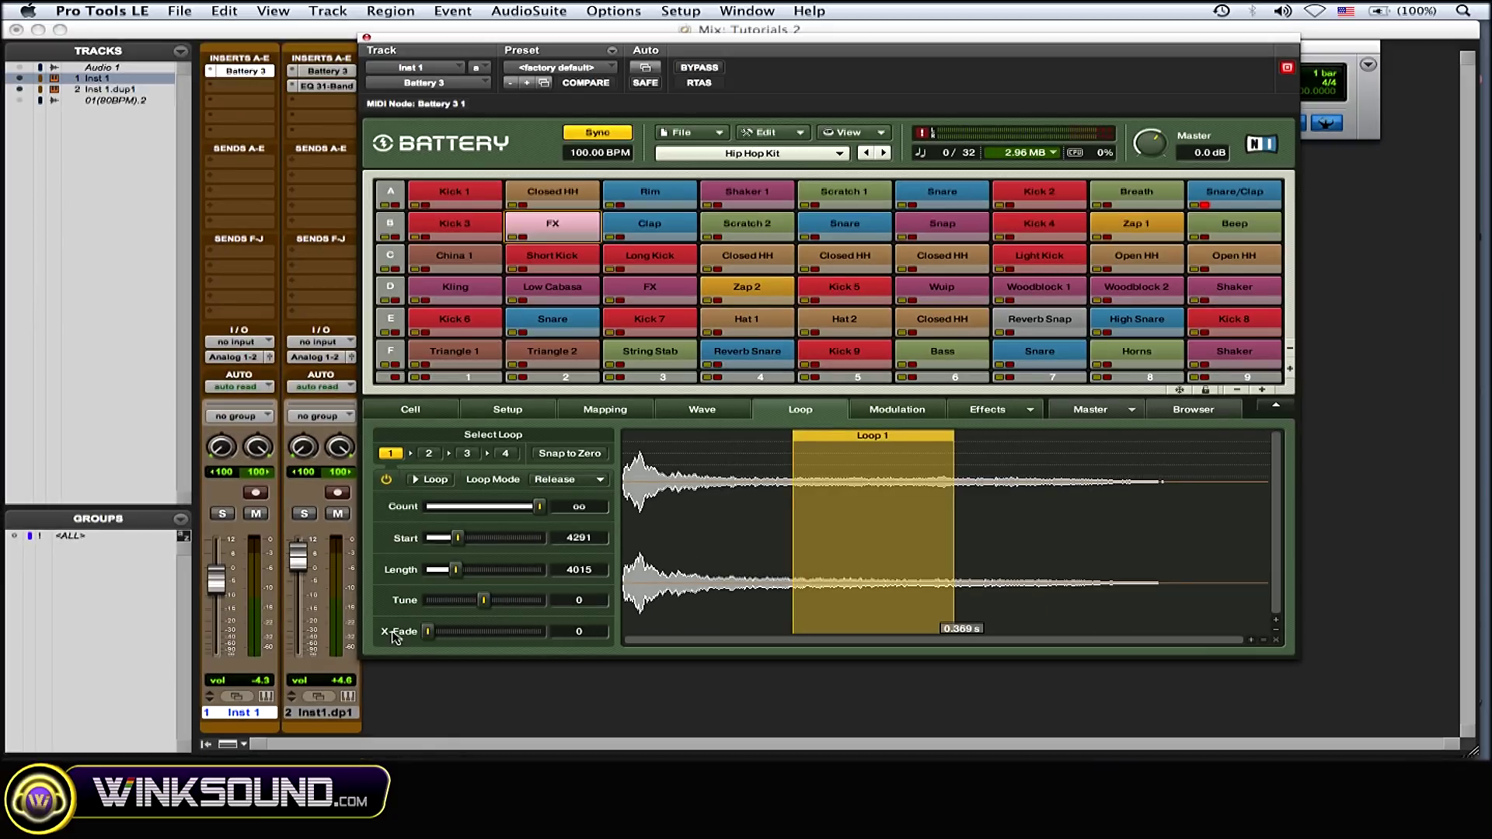